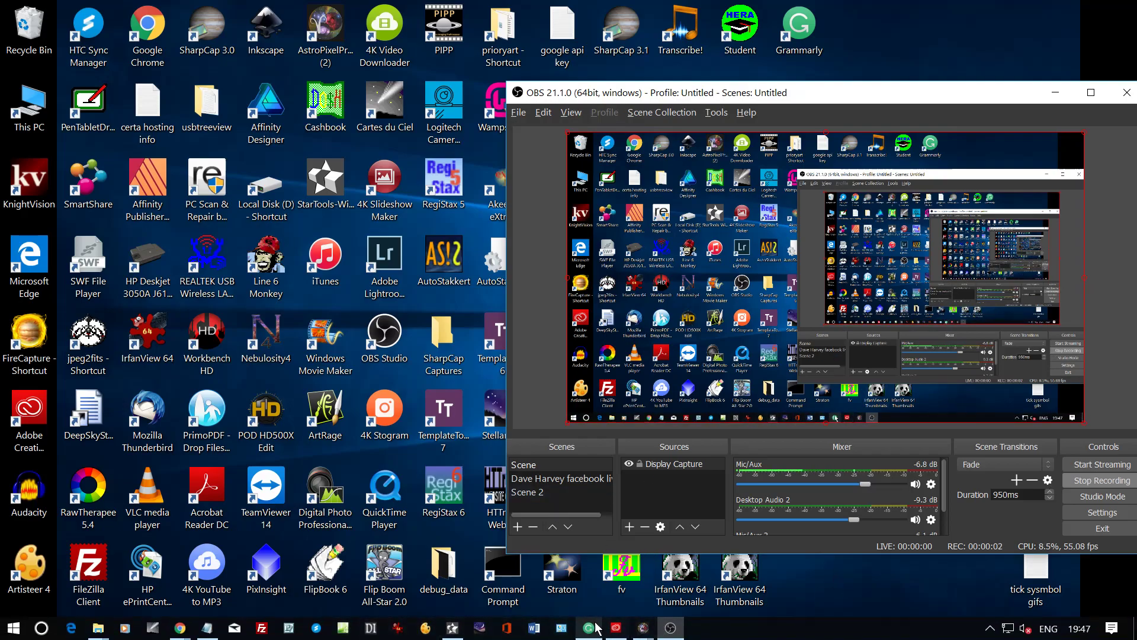
# - Switch to Stellarium, fast-forward the sky to about 21:11 on 2019-04-12, and restore the normal time rate
pyautogui.click(480, 627)
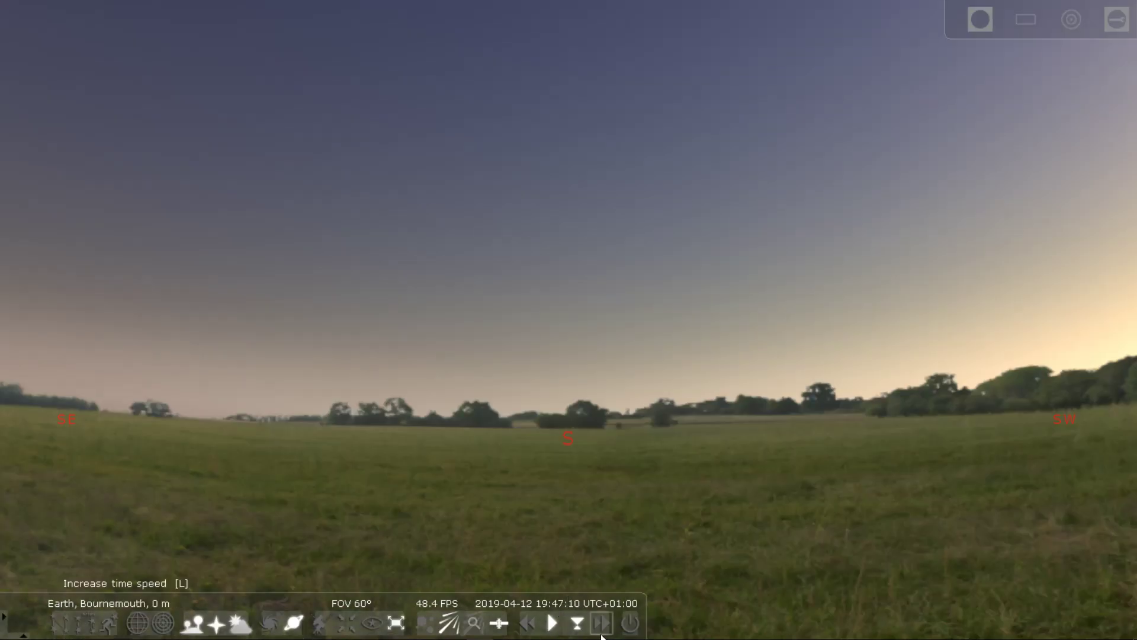
pyautogui.click(602, 625)
pyautogui.click(603, 625)
pyautogui.click(603, 625)
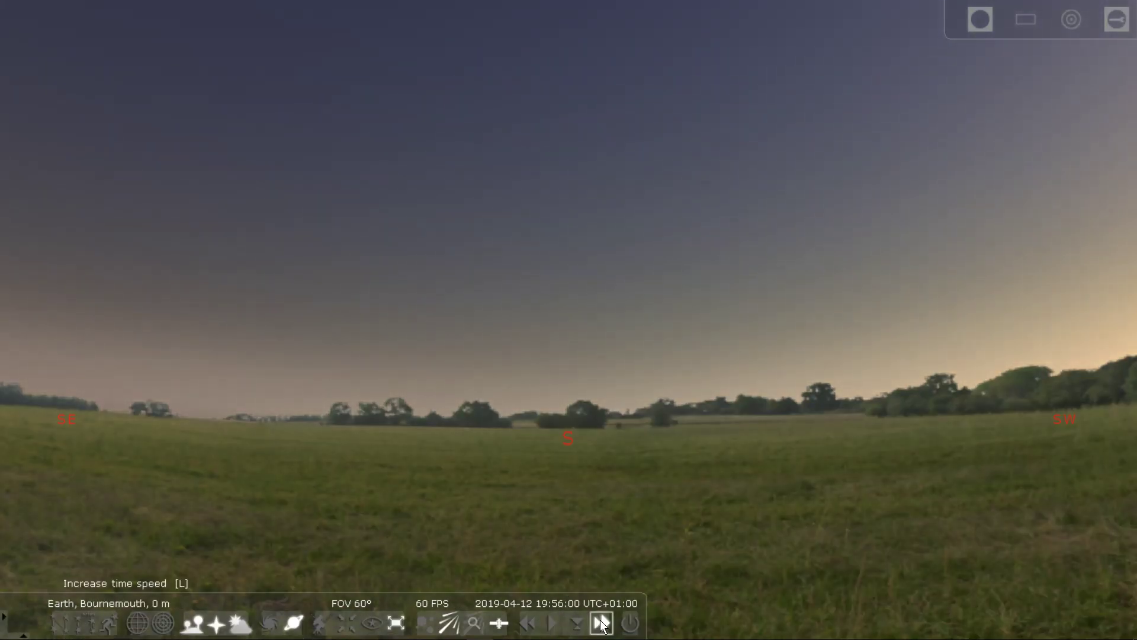
pyautogui.click(552, 625)
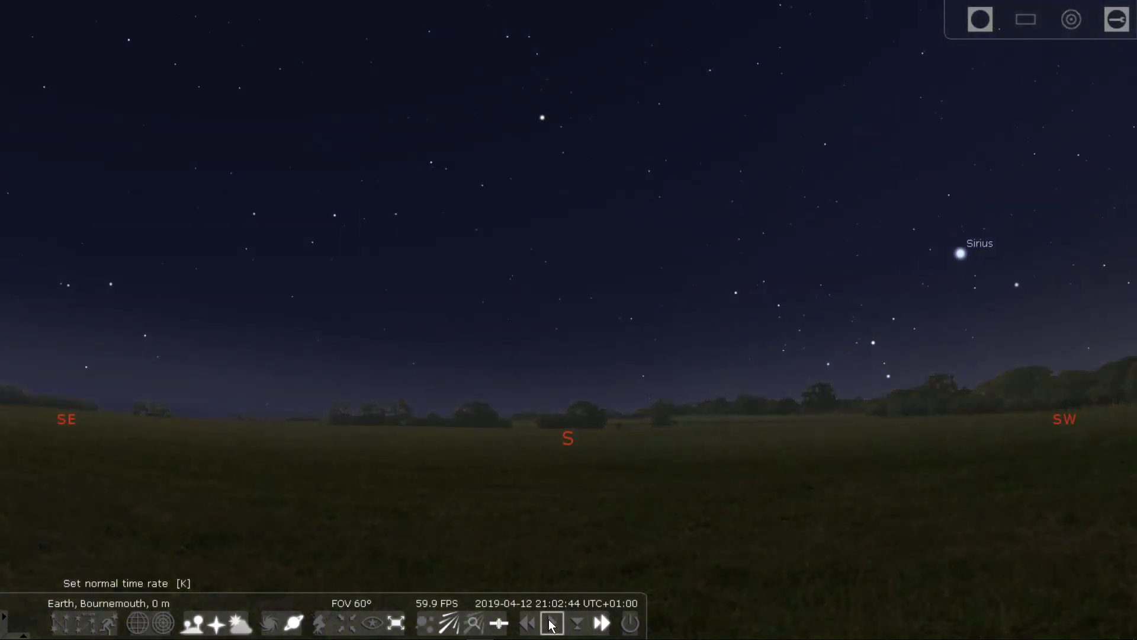
pyautogui.click(552, 625)
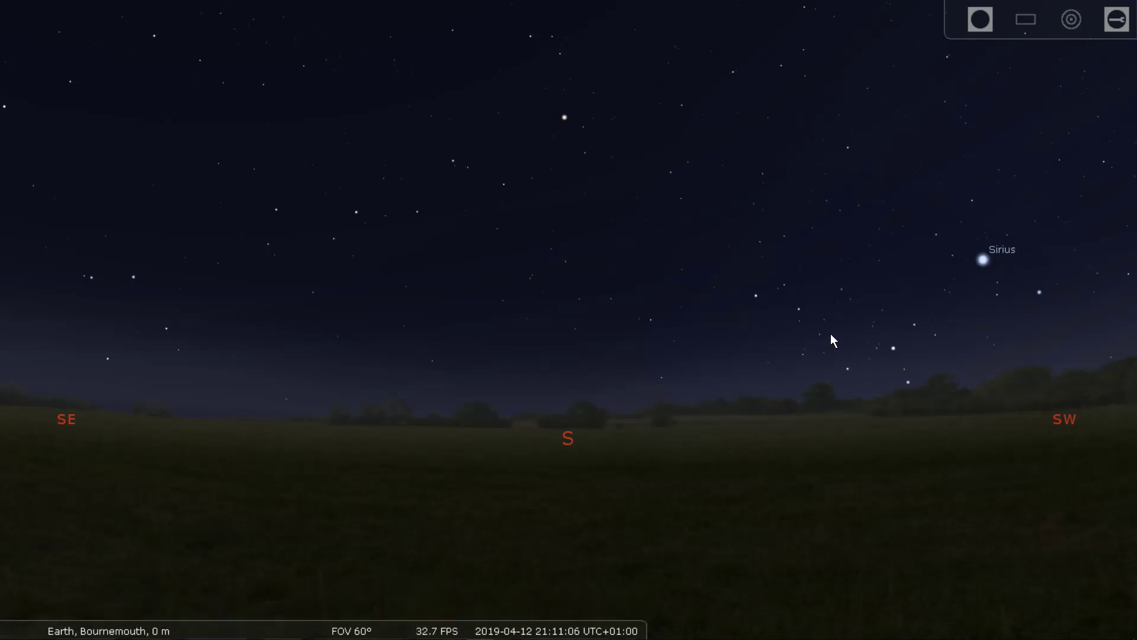
# - Open the Oculars configuration and rename the .80 lens to the owner's first name followed by FR
pyautogui.click(1116, 21)
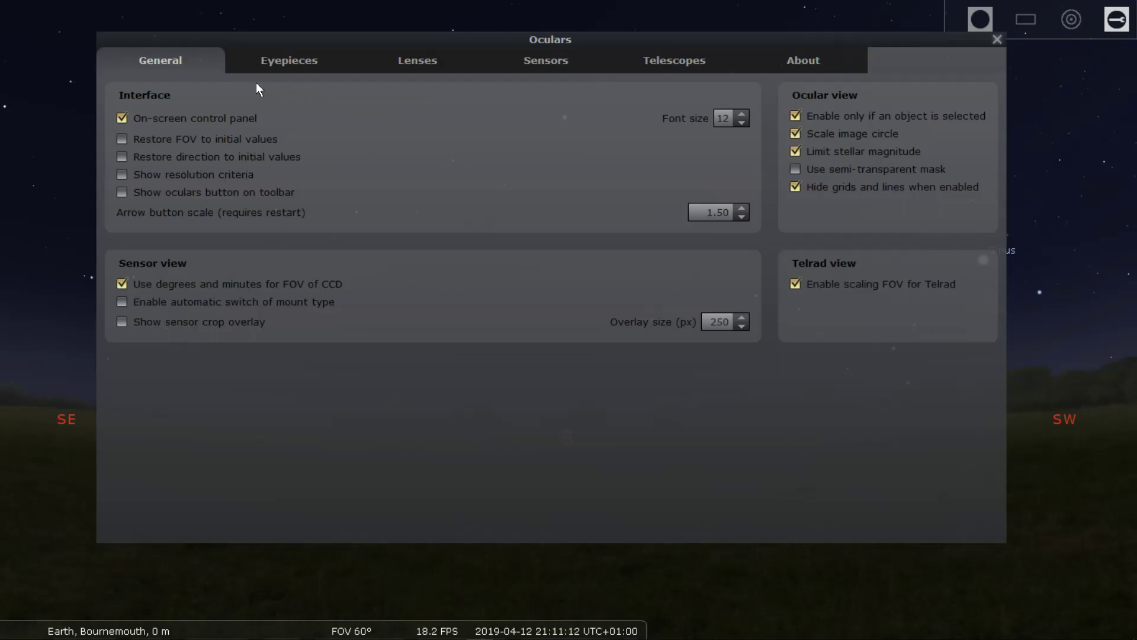
pyautogui.click(282, 63)
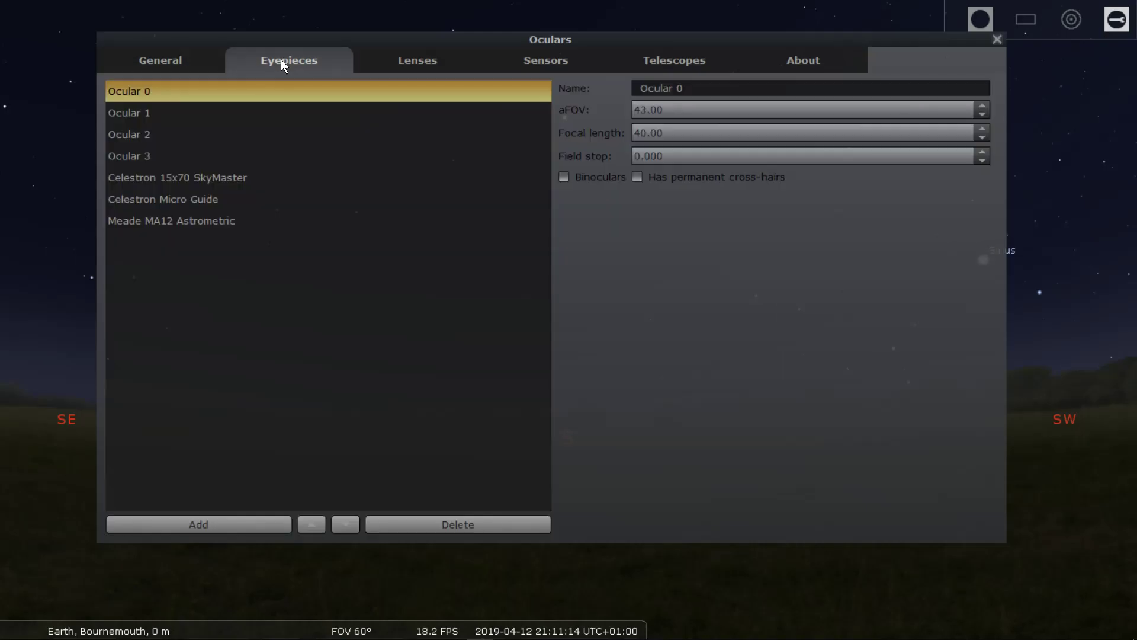
pyautogui.click(408, 59)
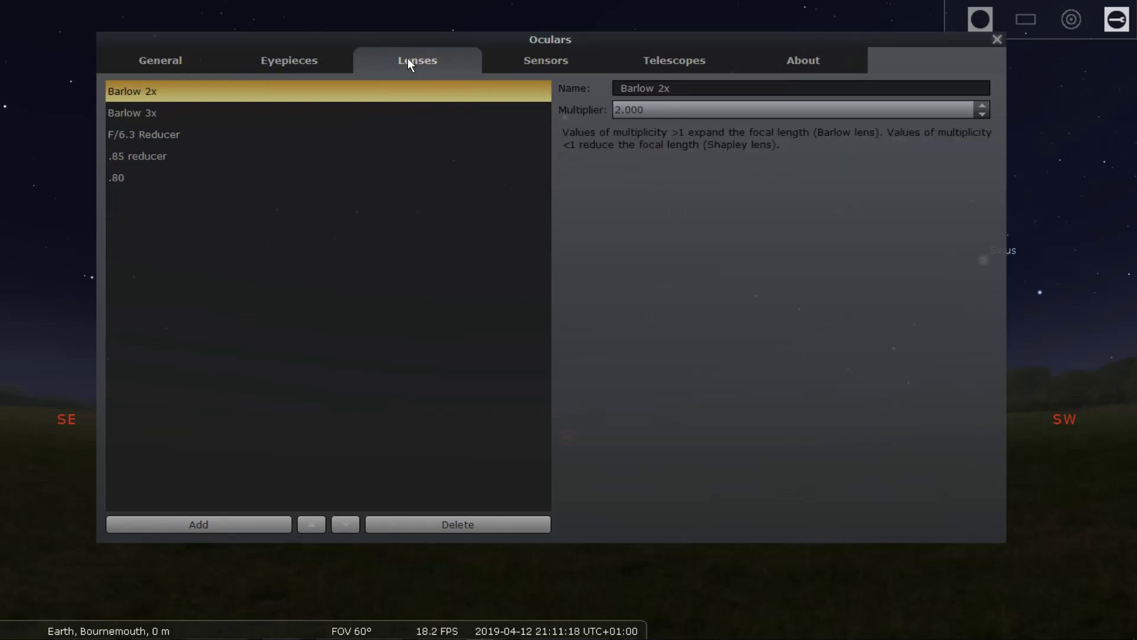
pyautogui.click(122, 177)
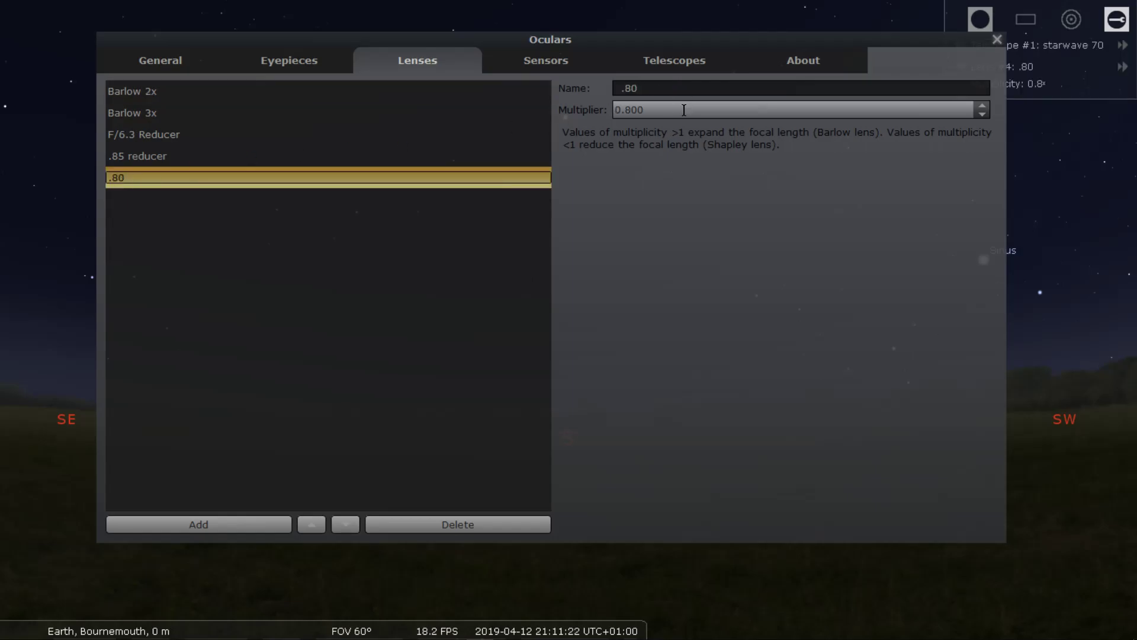
pyautogui.press('Tab')
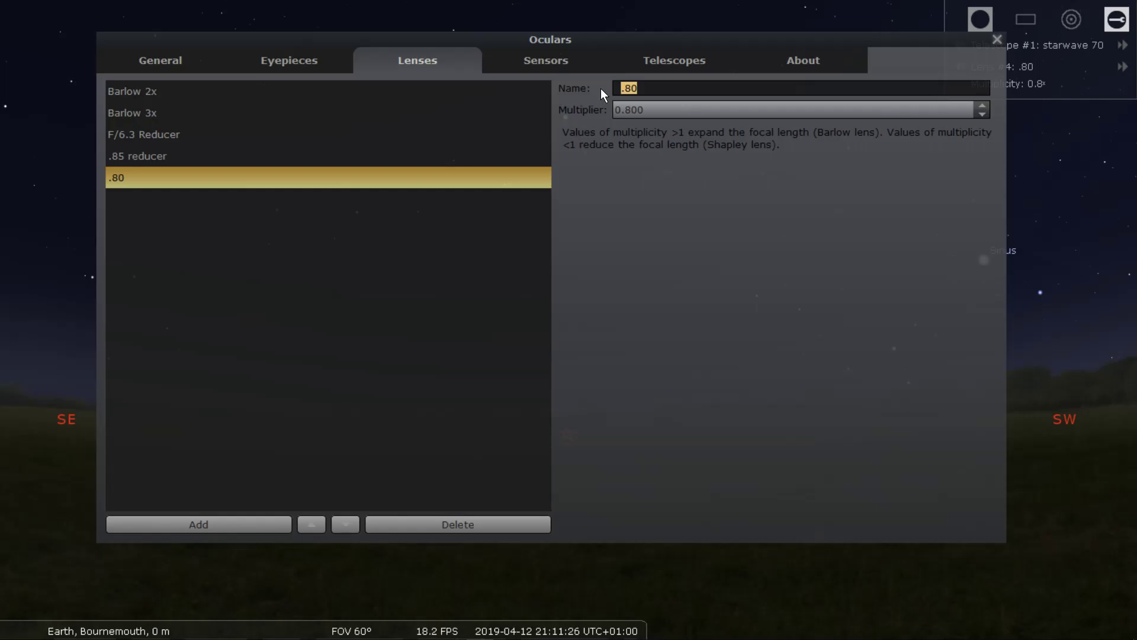
pyautogui.write('Garys FR')
# - Set the multiplier of the renamed focal reducer lens to 0.800
pyautogui.click(649, 109)
pyautogui.press('BackSpace')
pyautogui.press('BackSpace')
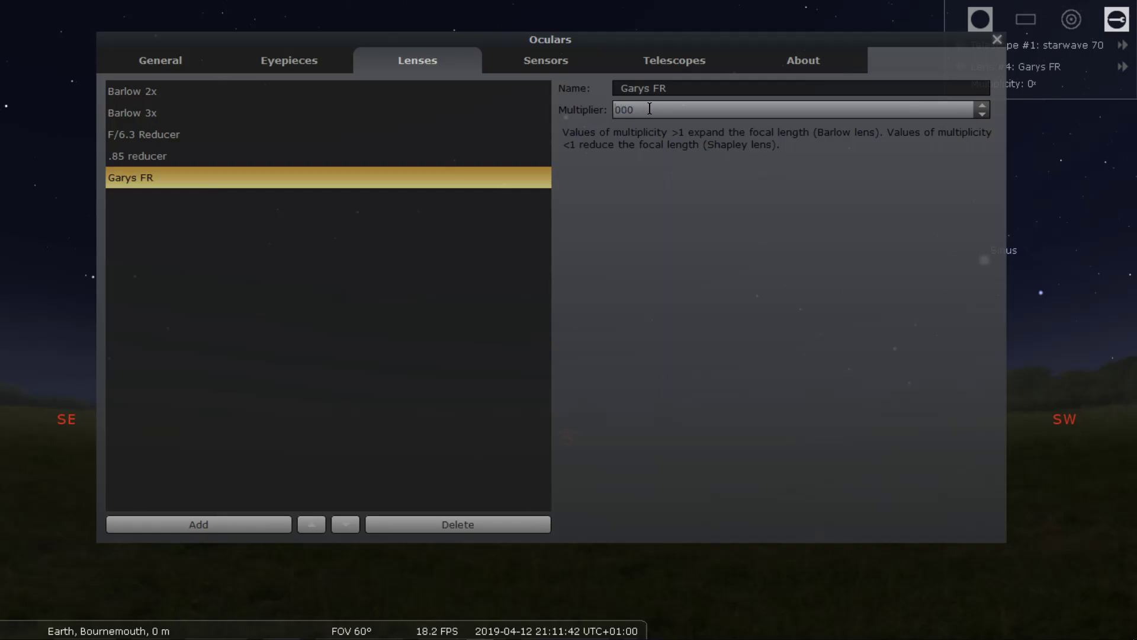
pyautogui.write('0.')
pyautogui.press('Delete')
pyautogui.press('Delete')
pyautogui.press('Delete')
pyautogui.write('800')
# - Rename the 600D sensor by putting the owner's first name in front of its model name
pyautogui.click(533, 58)
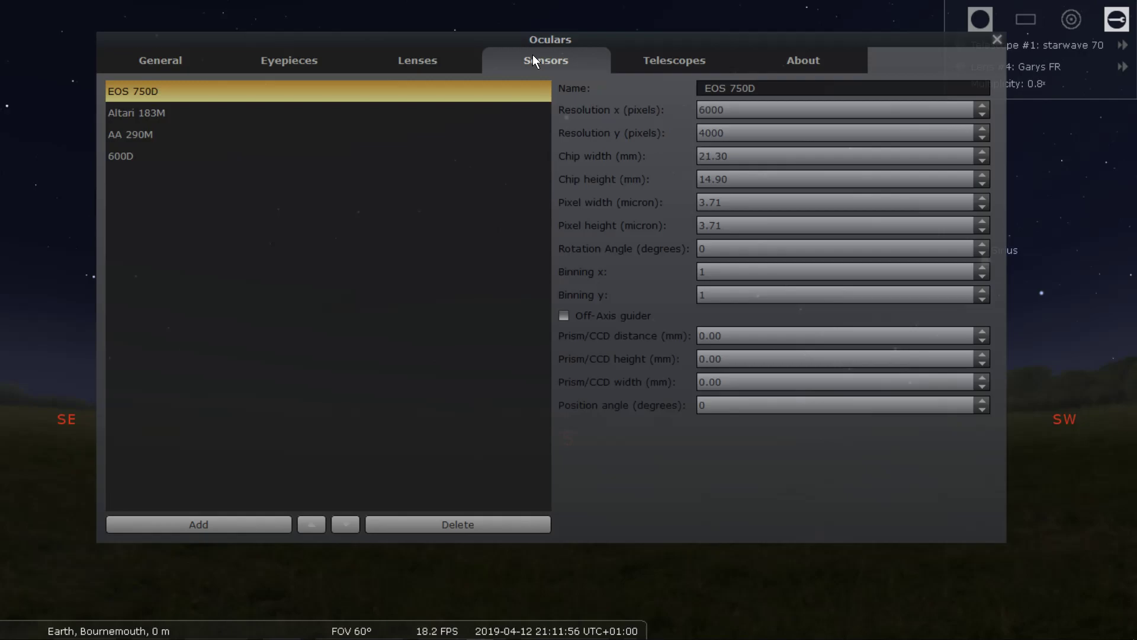
pyautogui.click(123, 157)
pyautogui.moveTo(744, 89); pyautogui.dragTo(692, 83)
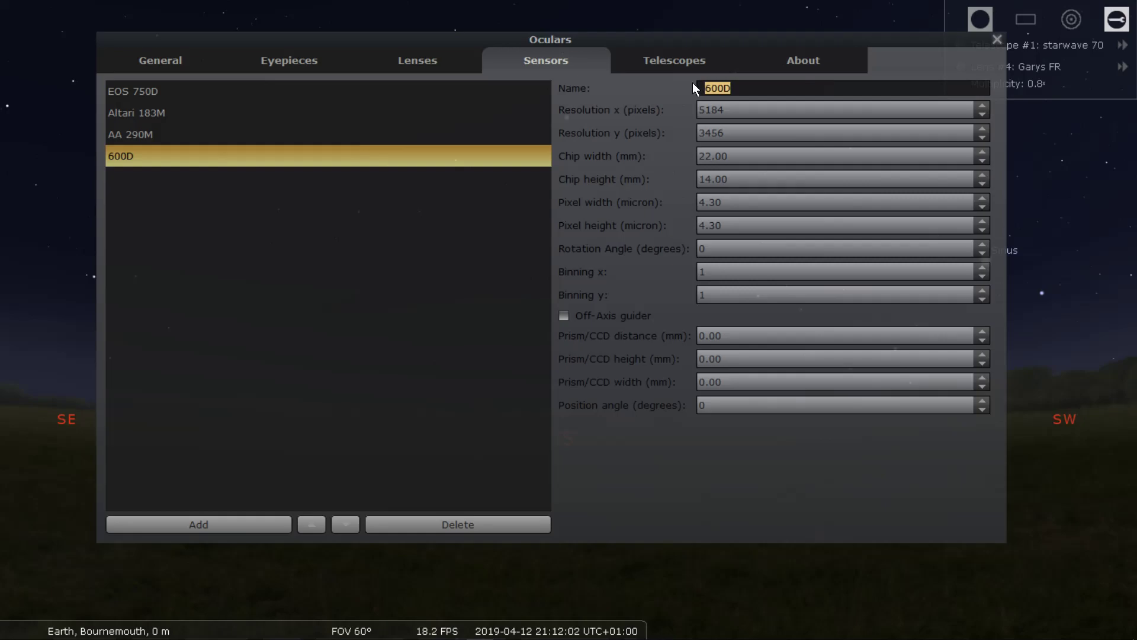
pyautogui.press('Home')
pyautogui.write("Gary's")
pyautogui.press('Tab')
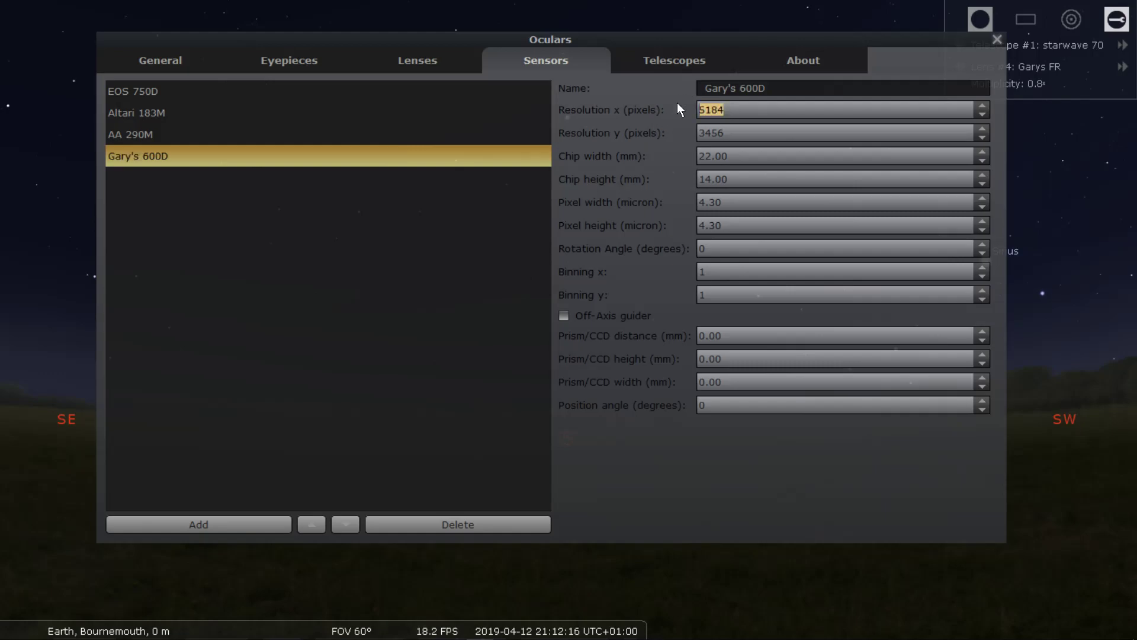
# - Enter 5184 pixels as the 600D sensor's x resolution and set its chip width to 22.30 mm
pyautogui.write('5184')
pyautogui.press('BackSpace')
pyautogui.press('BackSpace')
pyautogui.write('30')
# - Add a new telescope to the Oculars configuration and name it with the owner's first name followed by 70ED
pyautogui.click(688, 60)
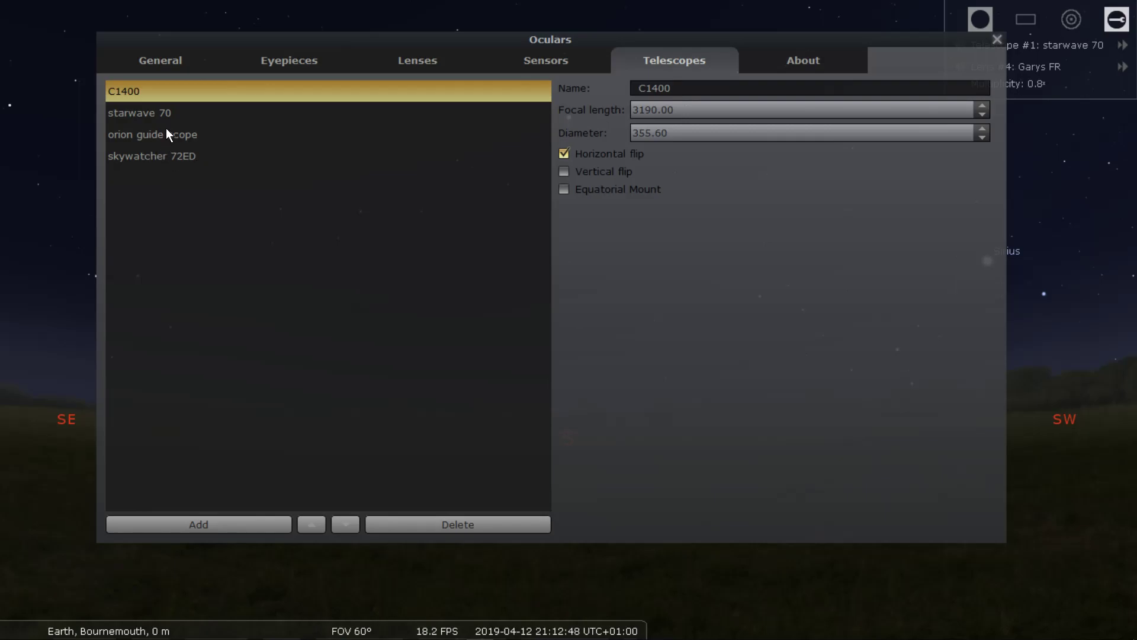
pyautogui.click(161, 113)
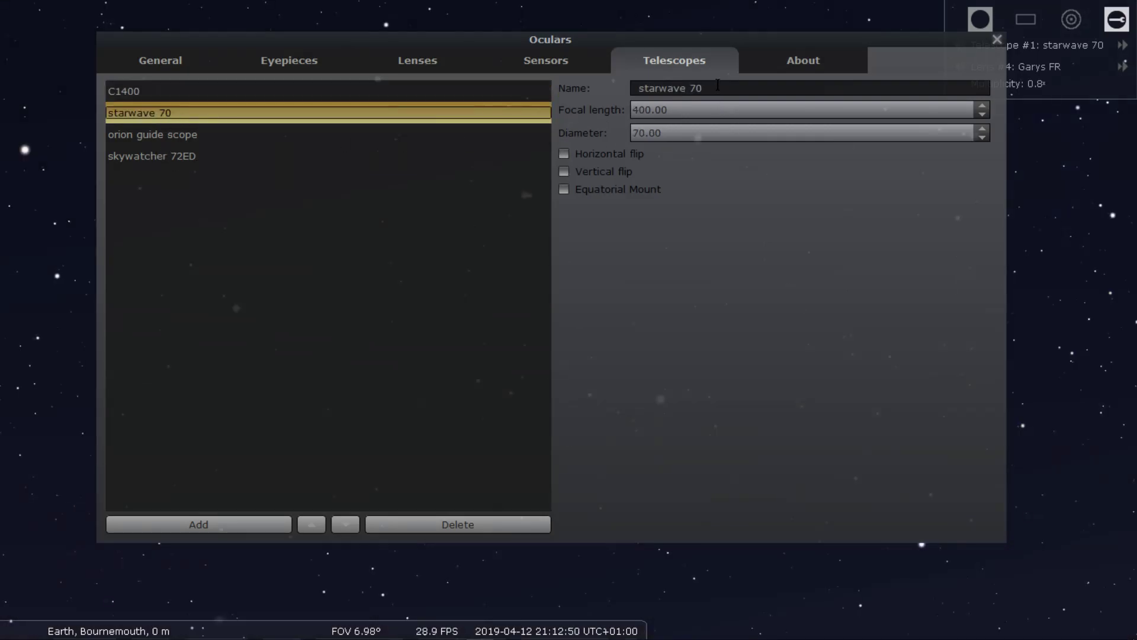
pyautogui.click(717, 84)
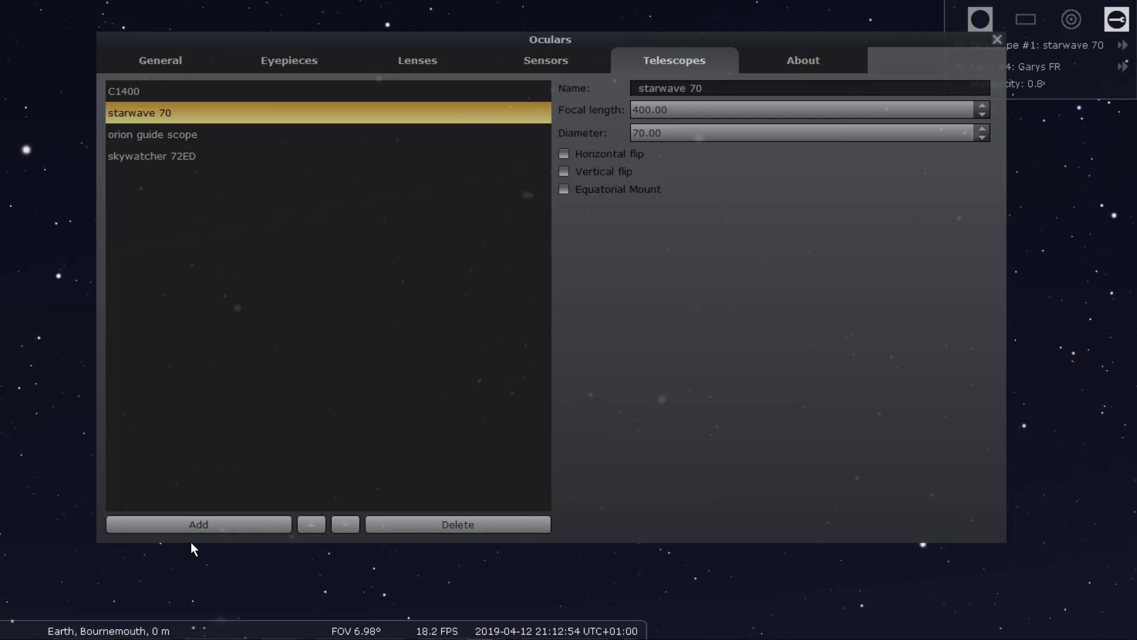
pyautogui.click(194, 521)
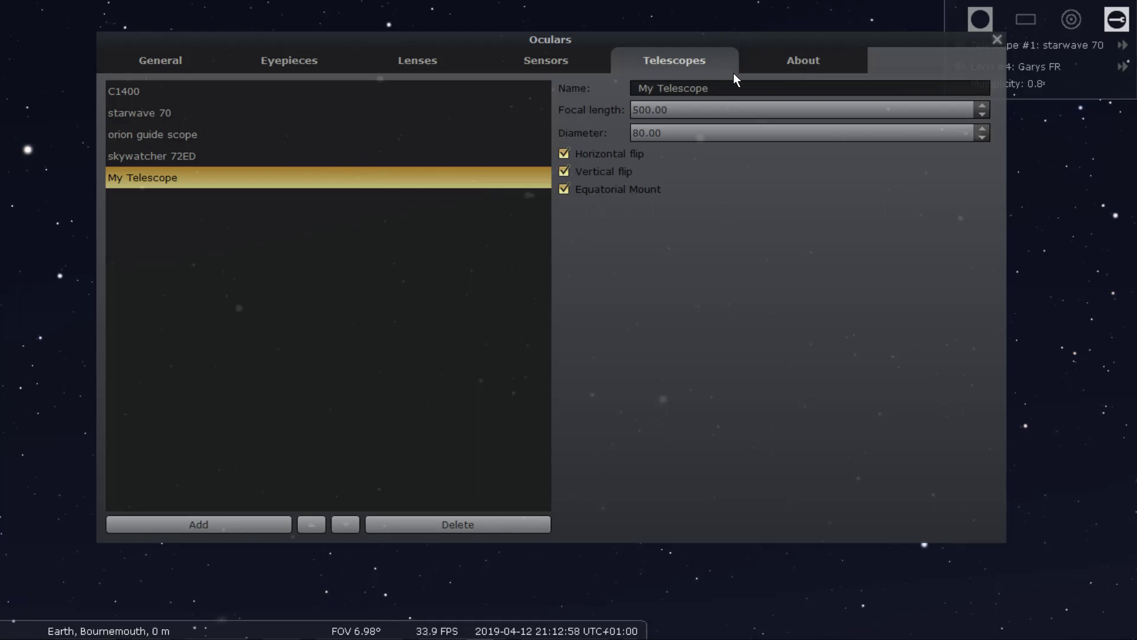
pyautogui.moveTo(729, 88); pyautogui.dragTo(635, 87)
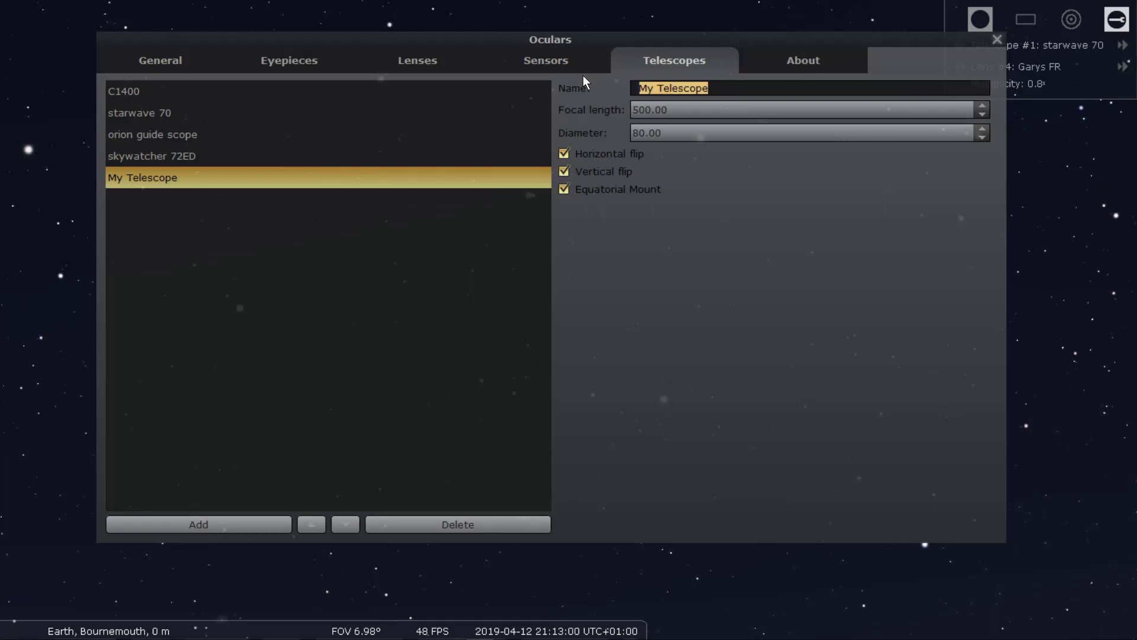
pyautogui.write('Garys 70')
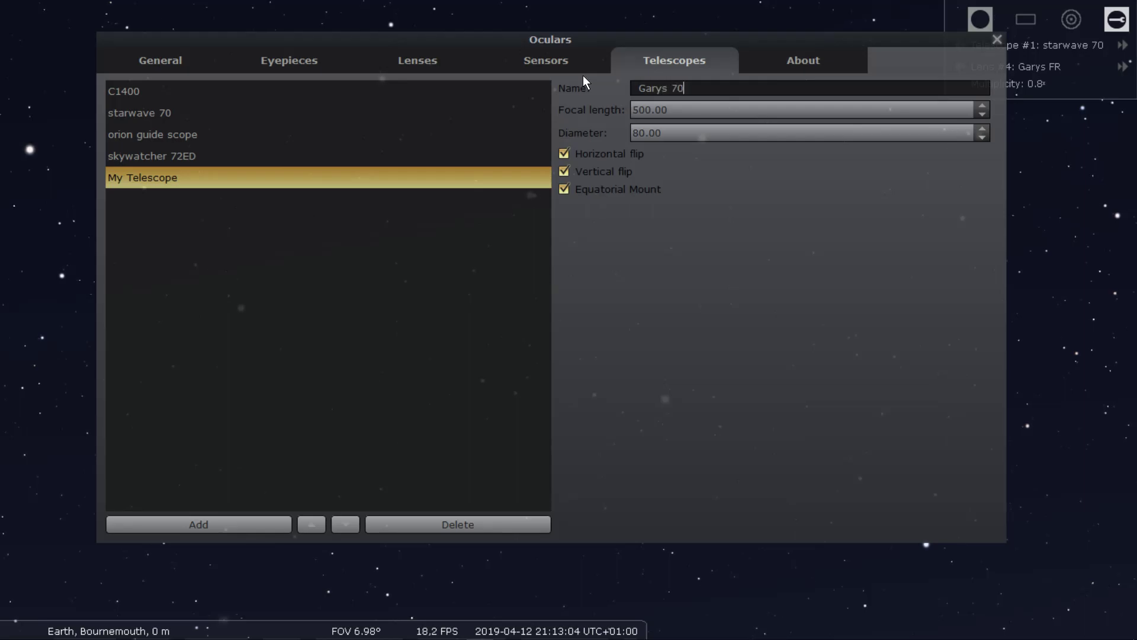
pyautogui.write('ED')
# - Set the new 70ED telescope's focal length to 420.00 and its diameter to 70
pyautogui.click(683, 105)
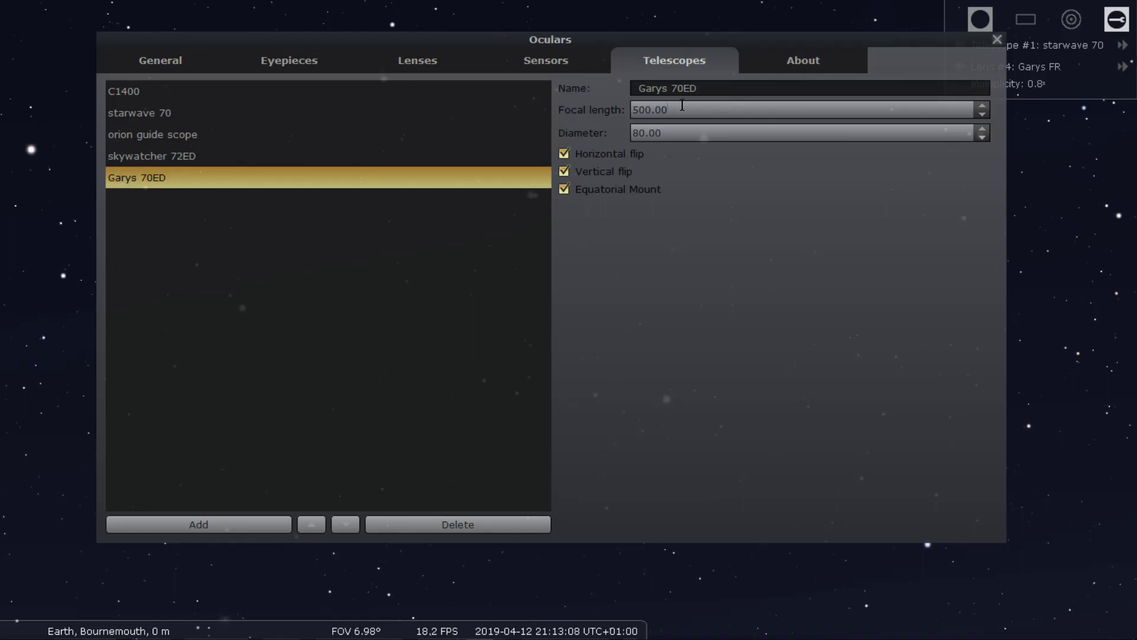
pyautogui.hotkey('ctrl', 'a')
pyautogui.write('420.00')
pyautogui.click(667, 133)
pyautogui.hotkey('ctrl', 'a')
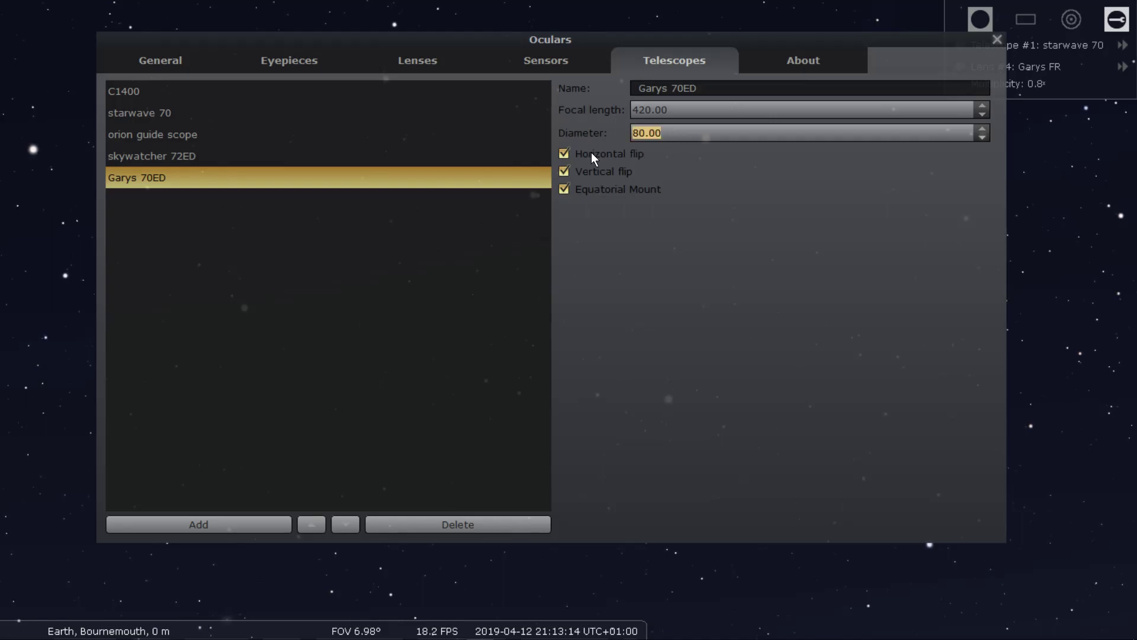
pyautogui.write('70')
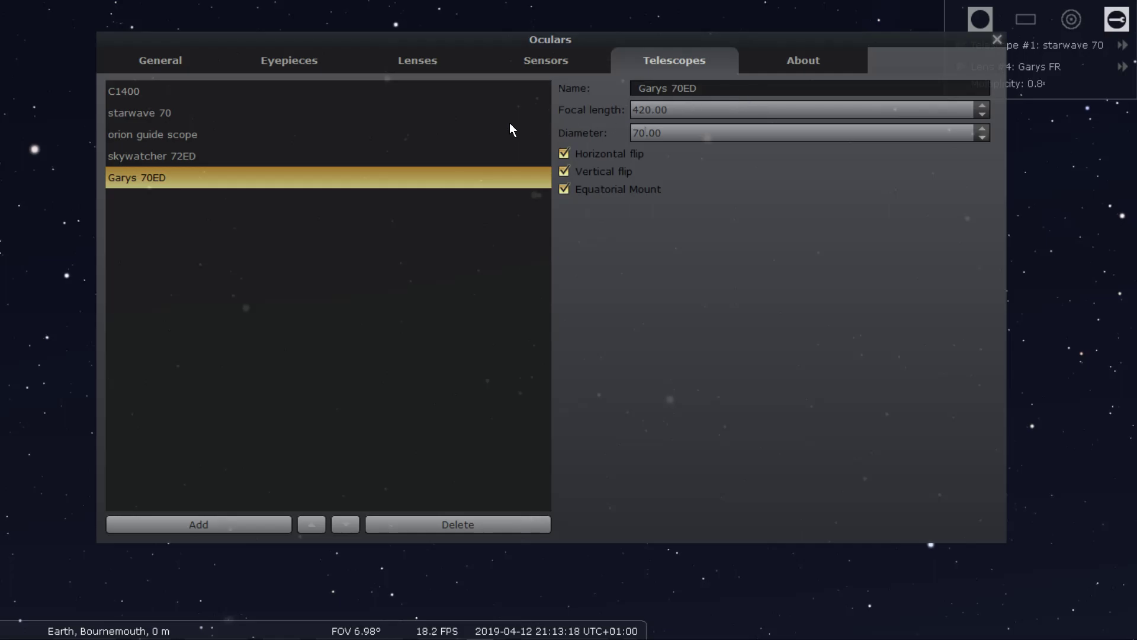
# - Add a new sensor entry with default values, reselect the 600D sensor, and close the Oculars configuration
pyautogui.click(412, 63)
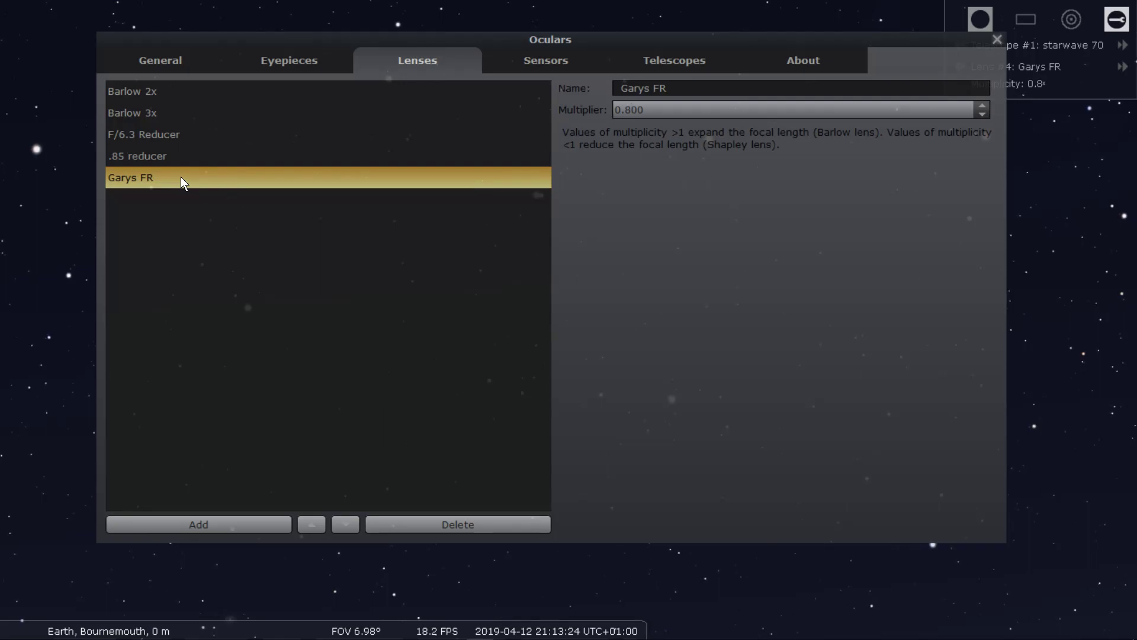
pyautogui.click(532, 62)
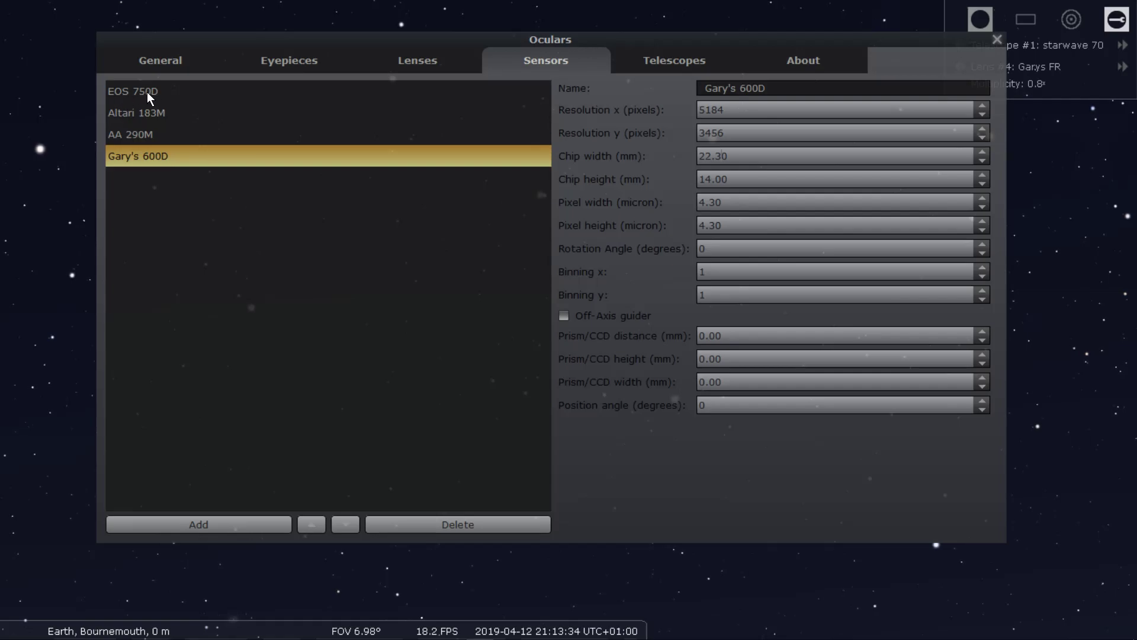
pyautogui.click(202, 526)
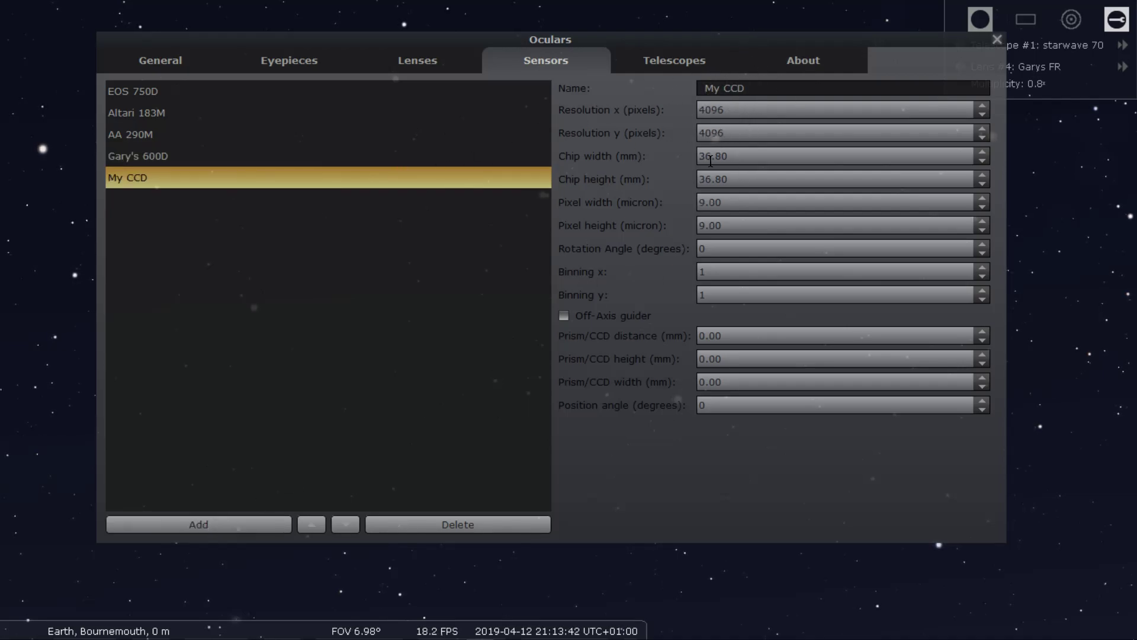
pyautogui.click(155, 158)
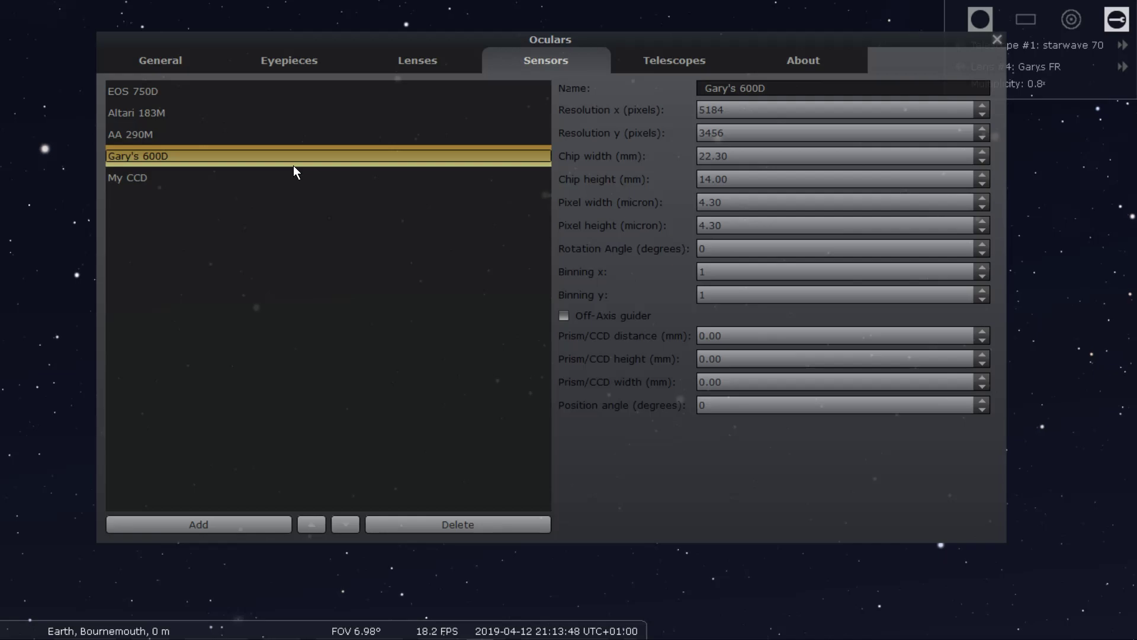
pyautogui.click(666, 64)
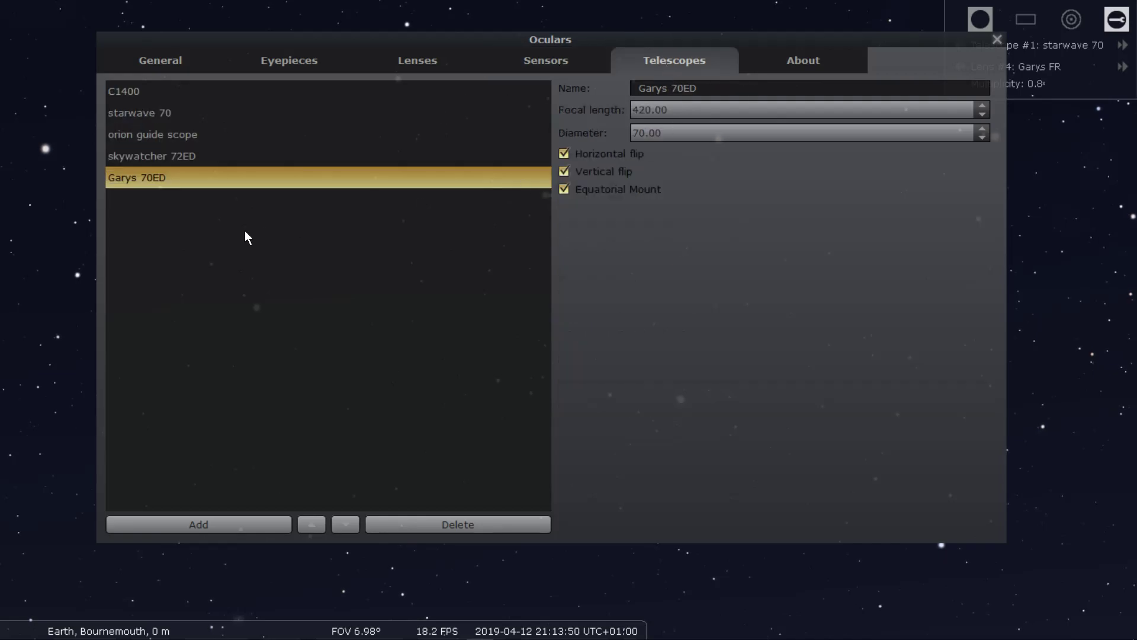
pyautogui.click(997, 40)
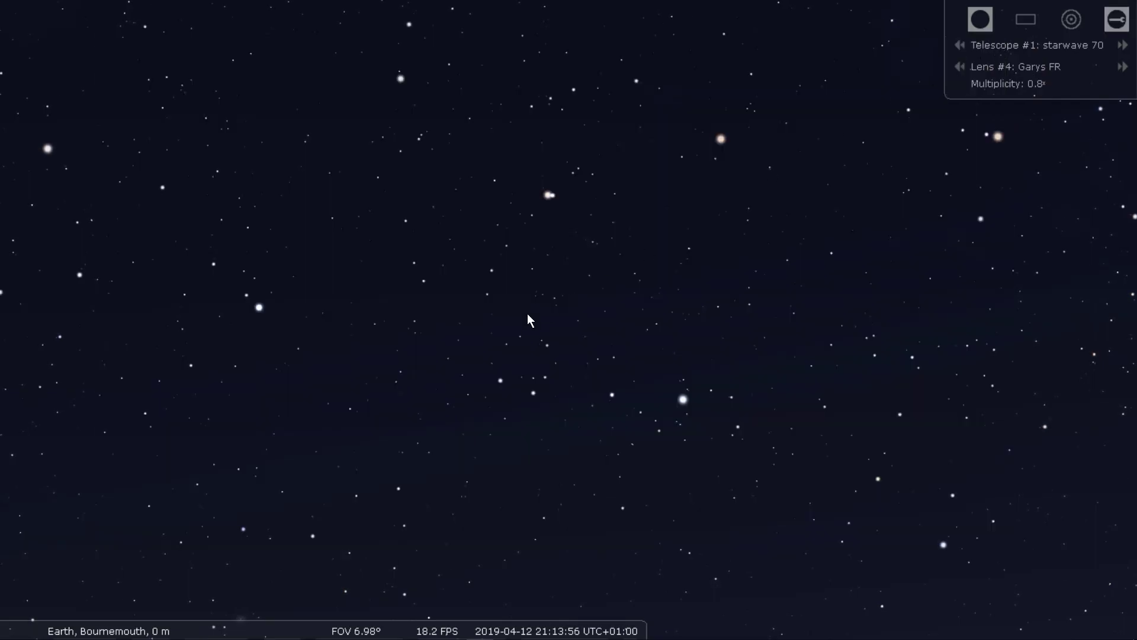
# - Search for the object m101 and centre the sky view on it
pyautogui.click(30, 417)
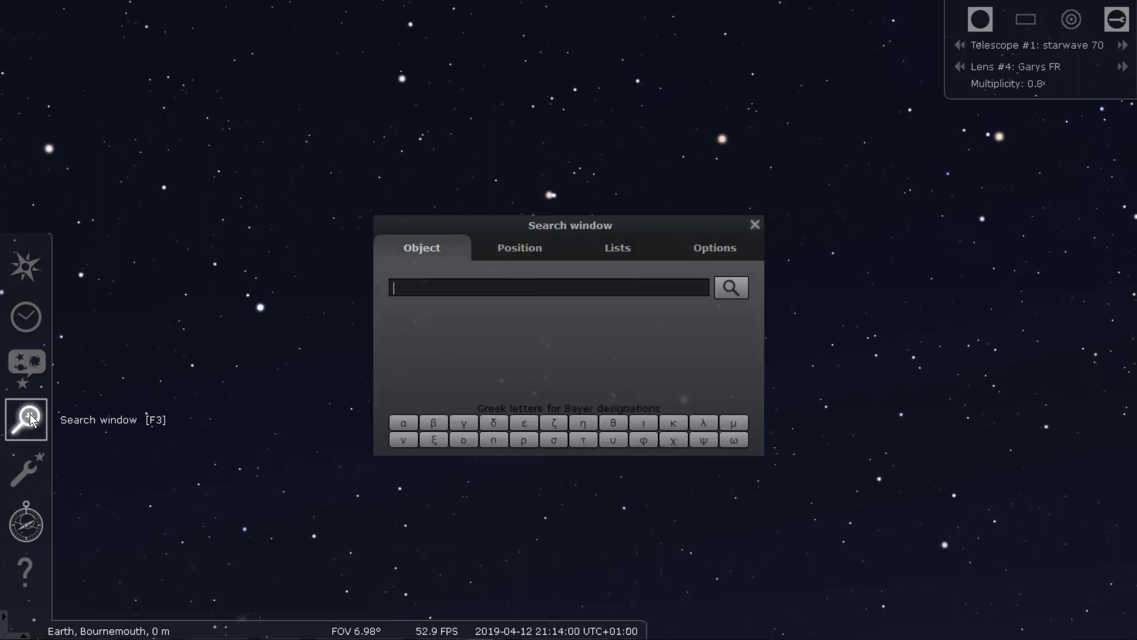
pyautogui.write('m')
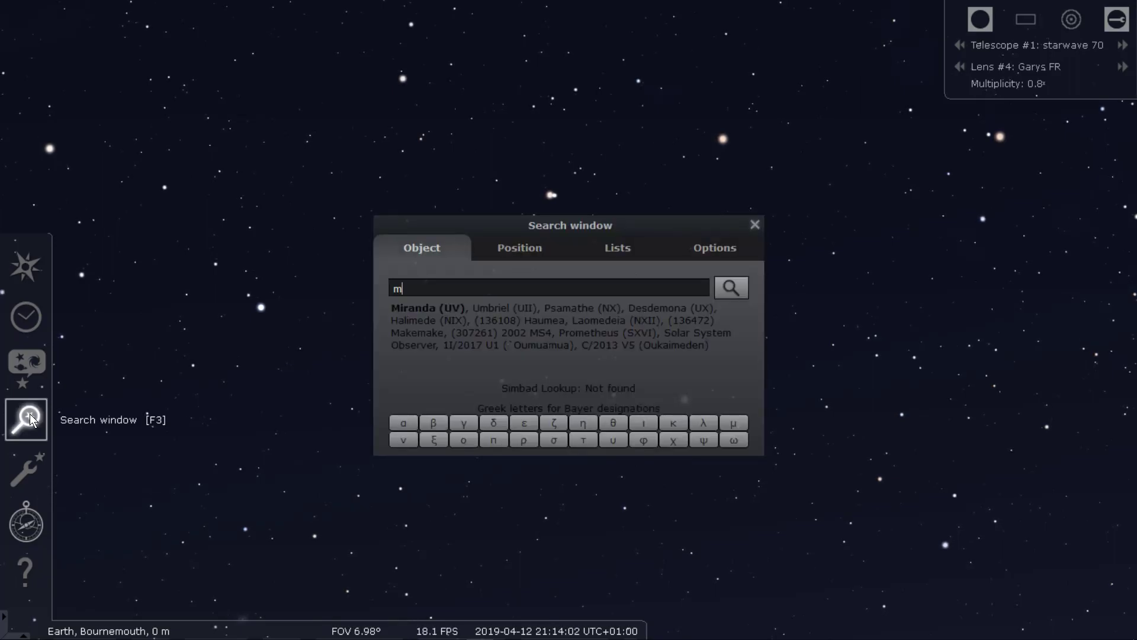
pyautogui.write('101')
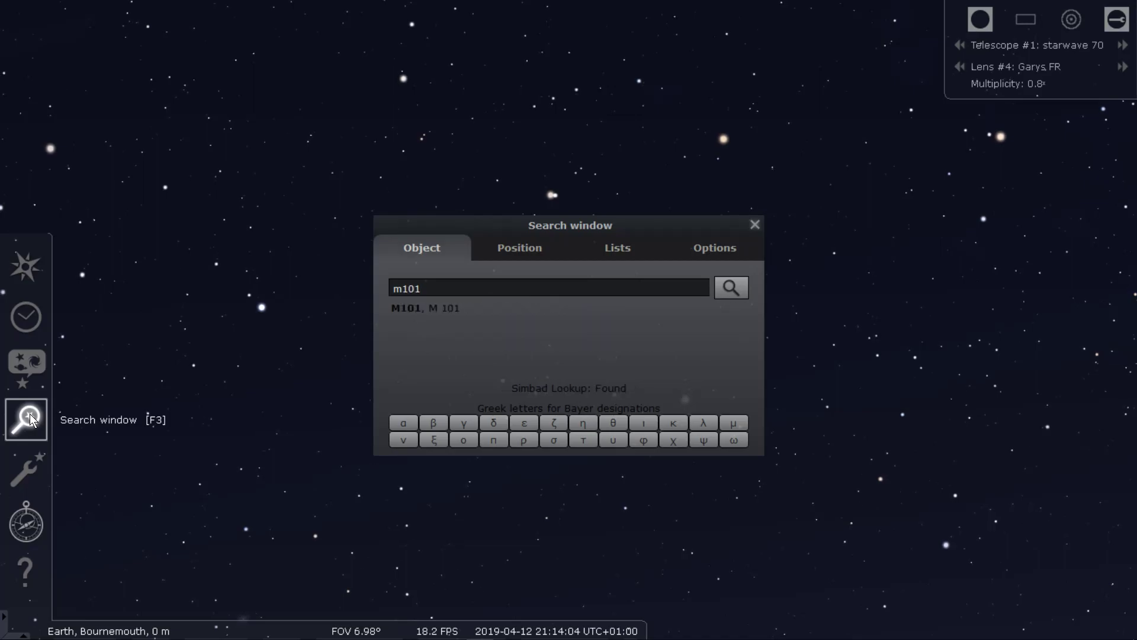
pyautogui.press('Return')
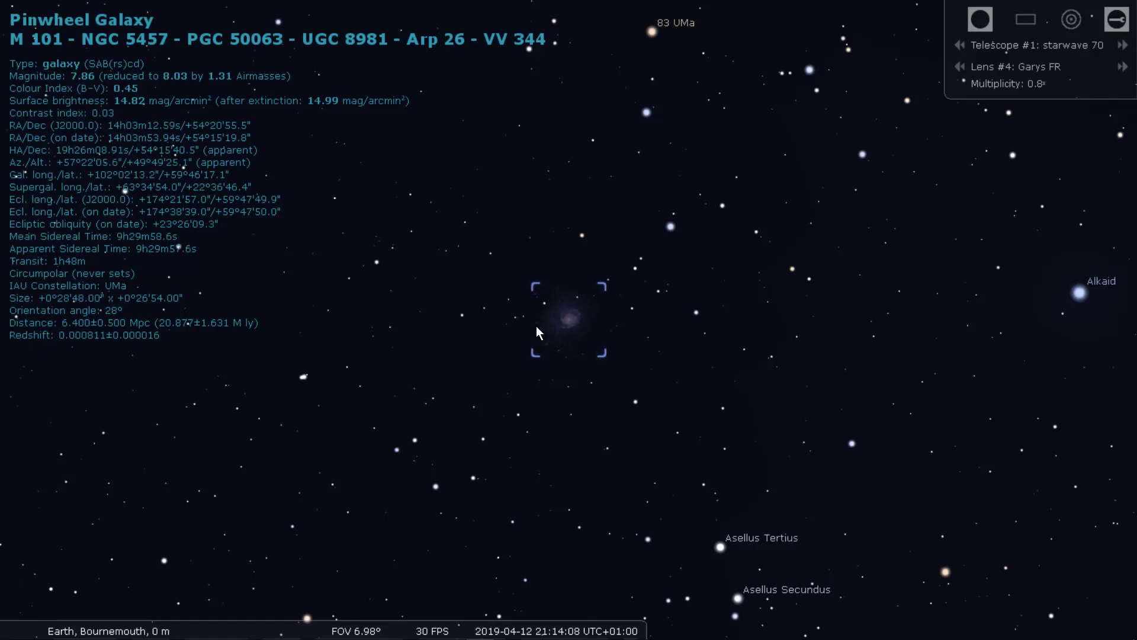
# - Show the camera sensor frame over M101 and cycle through the sensors to EOS 750D
pyautogui.click(1021, 22)
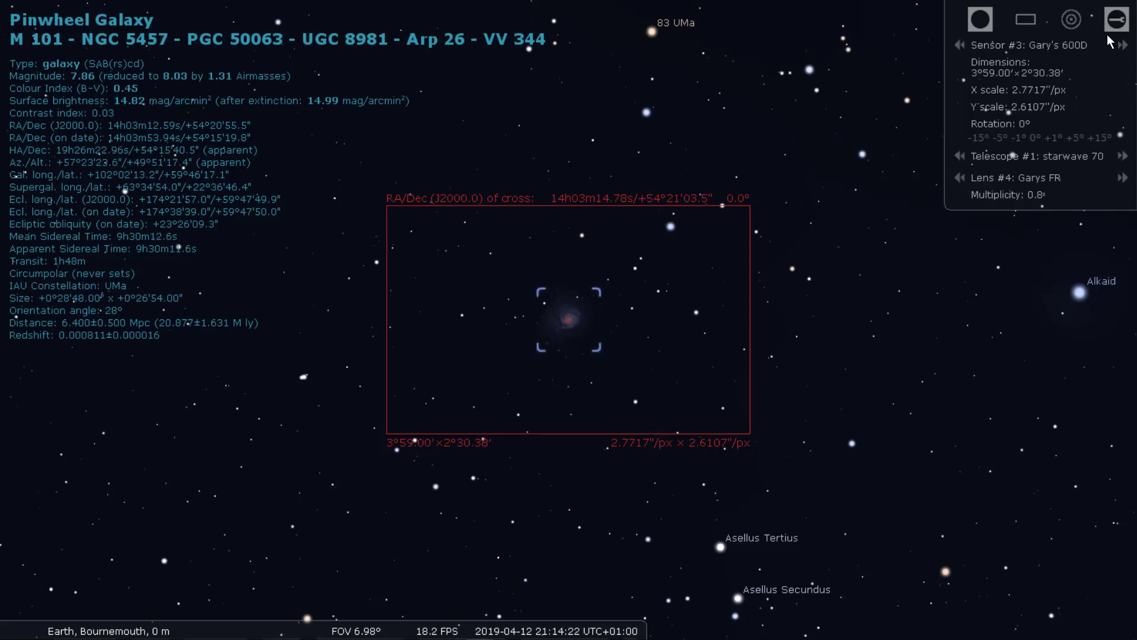
pyautogui.click(960, 45)
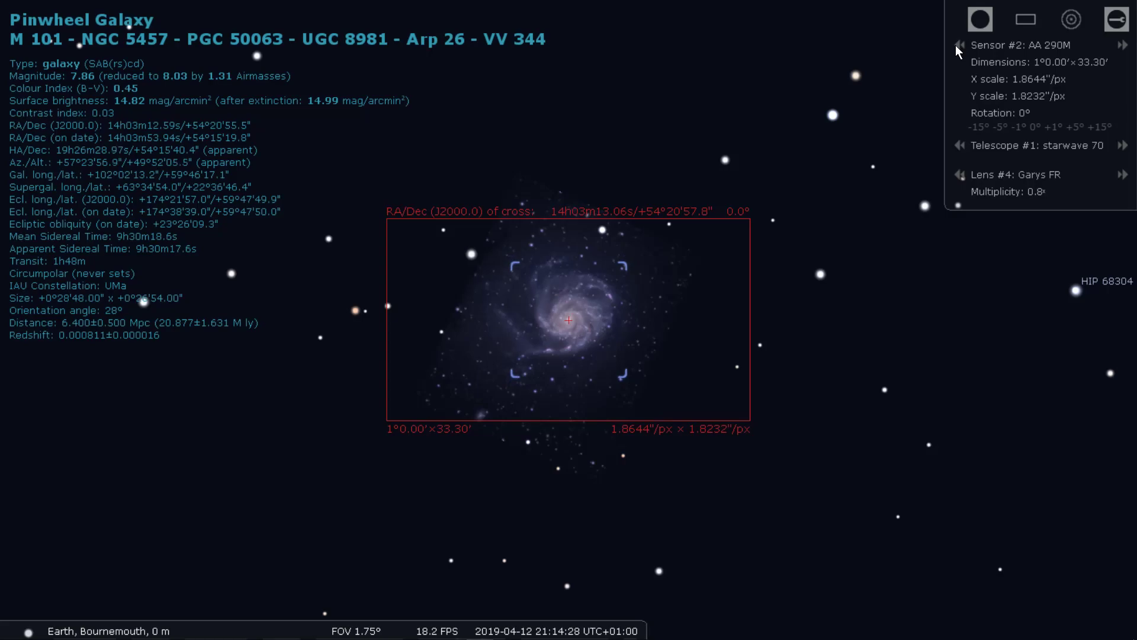
pyautogui.click(960, 45)
pyautogui.click(959, 45)
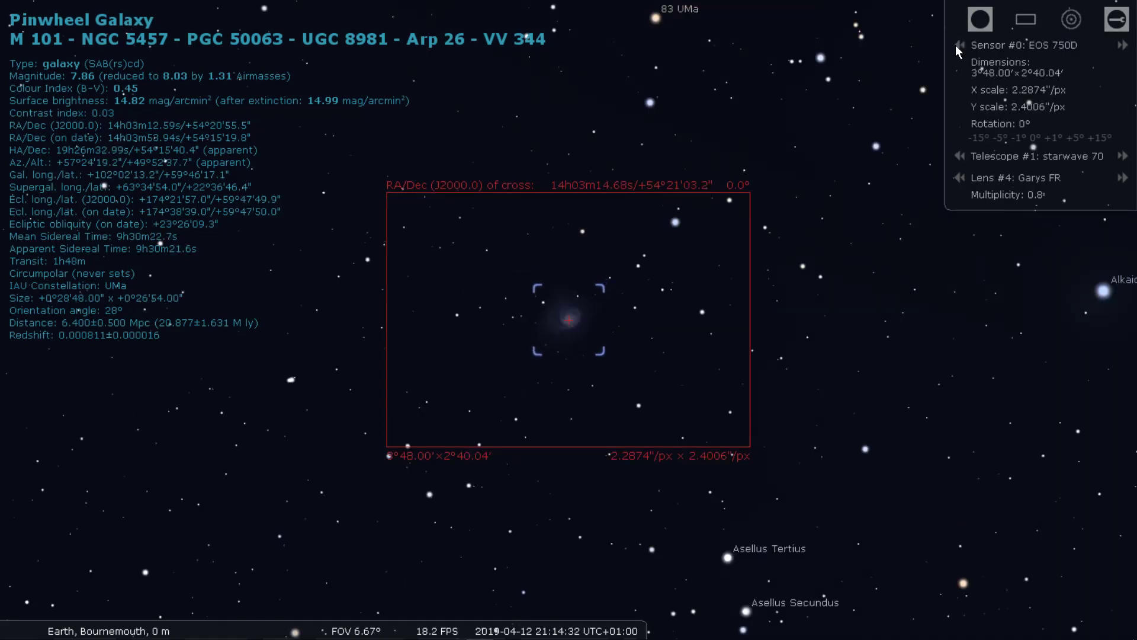
# - Switch the sensor overlay to the 600D camera and cycle the telescopes from starwave 70 through C1400 to the 70ED
pyautogui.click(956, 46)
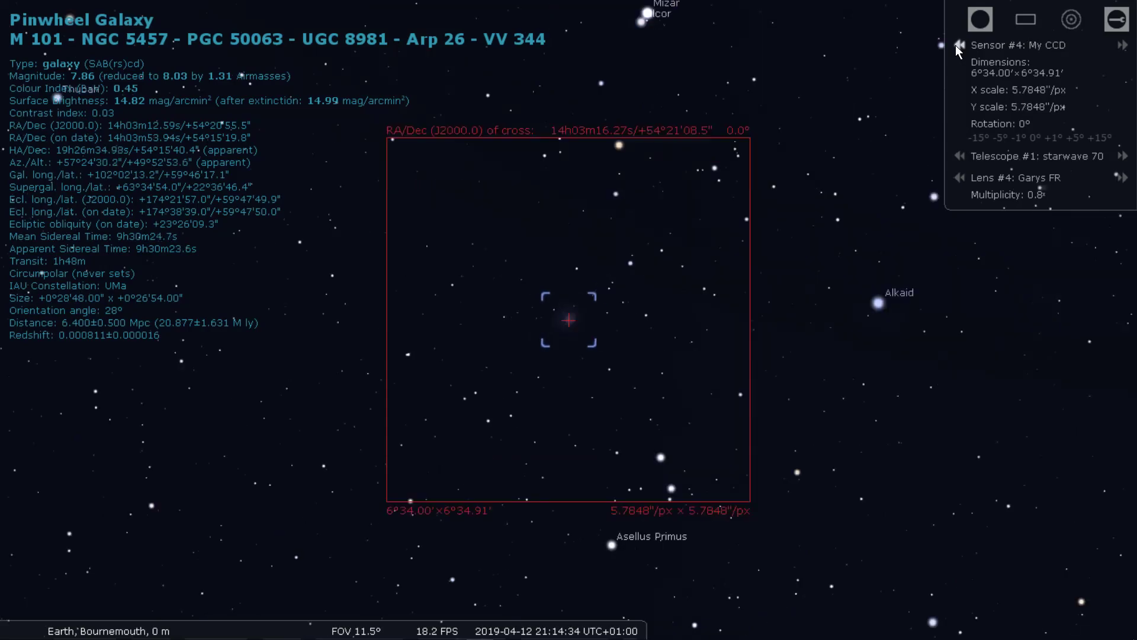
pyautogui.click(956, 46)
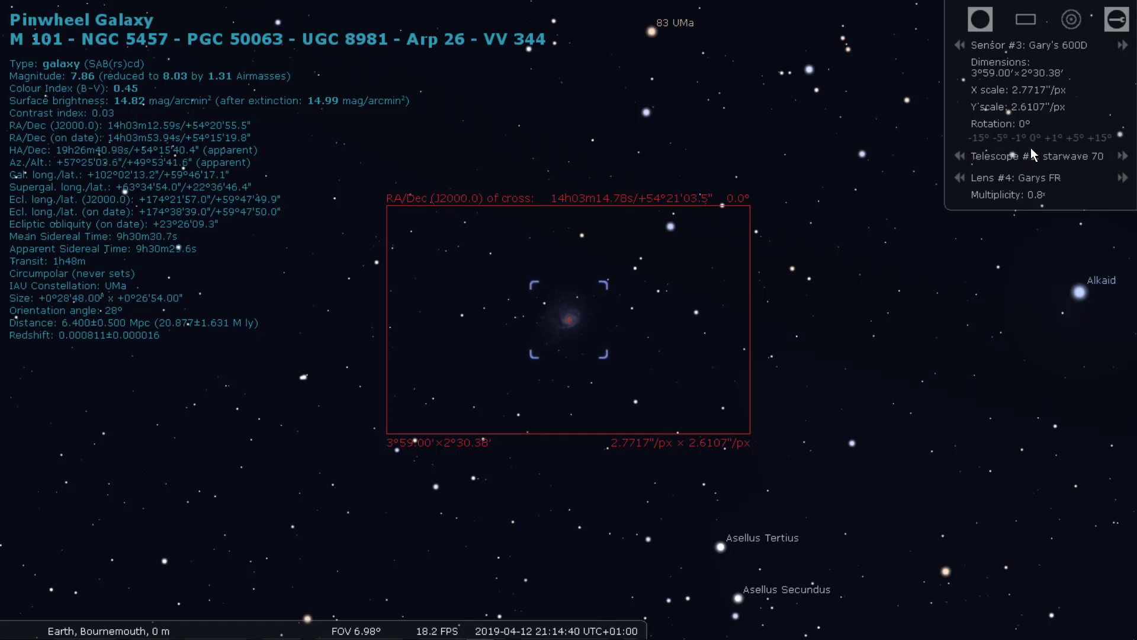
pyautogui.click(958, 157)
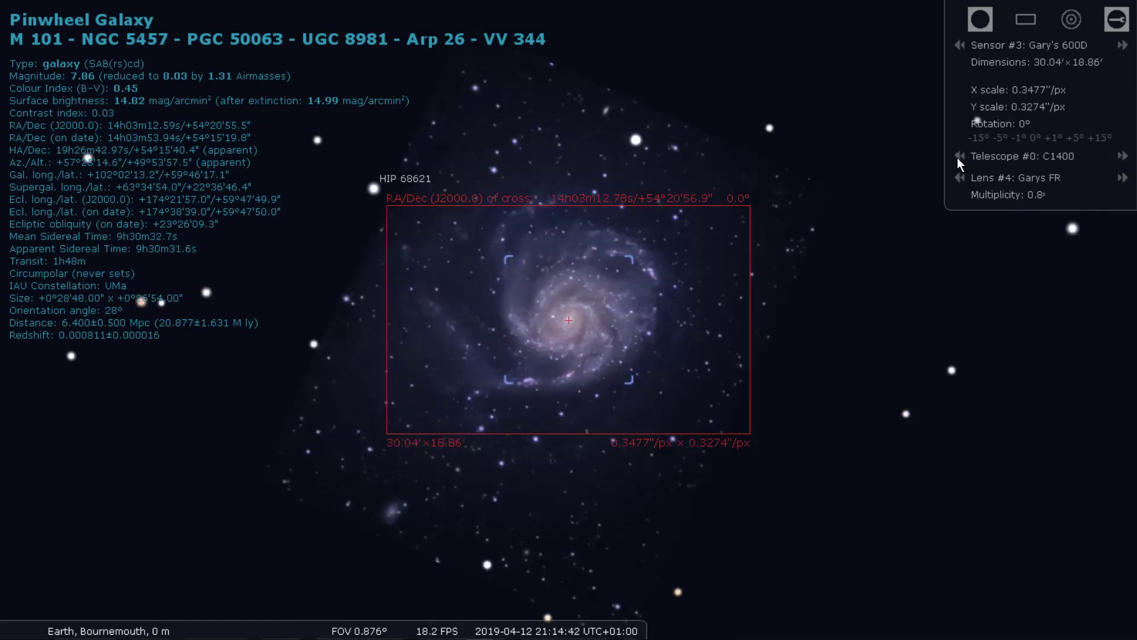
pyautogui.click(959, 156)
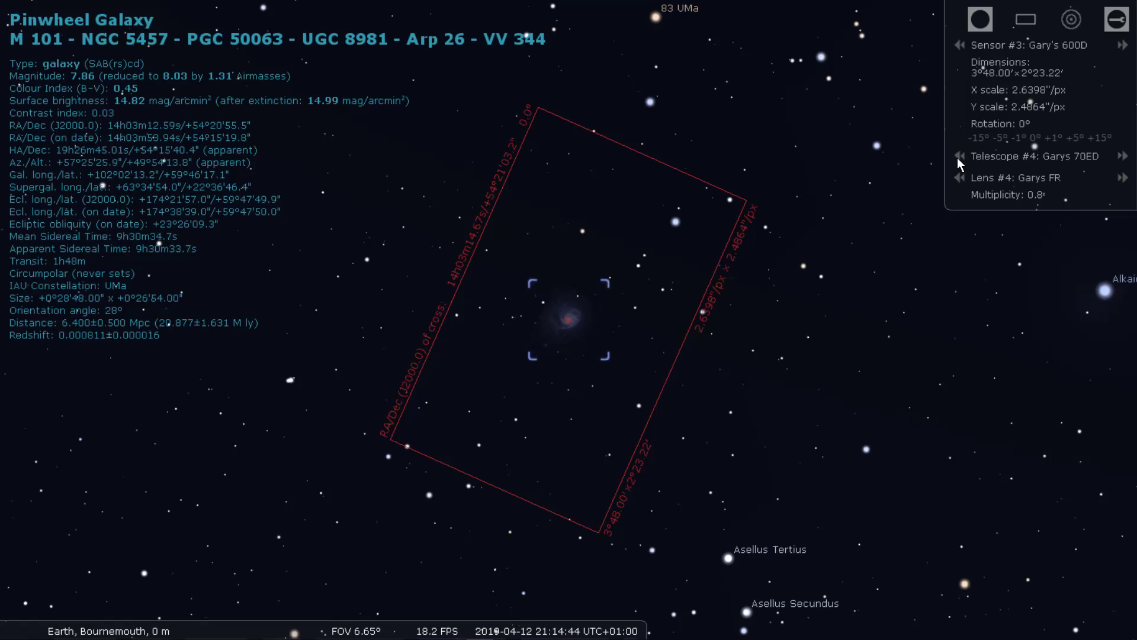
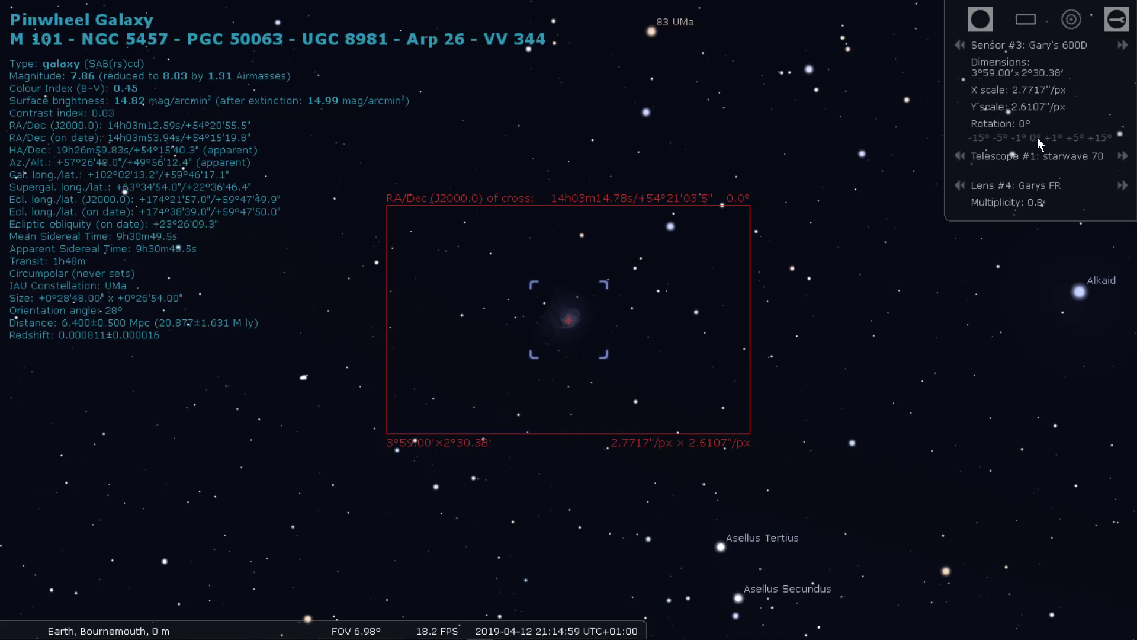
# - Compare how the orion guide scope, 70ED and C1400 telescopes frame M101, and return to starwave 70
pyautogui.click(1122, 157)
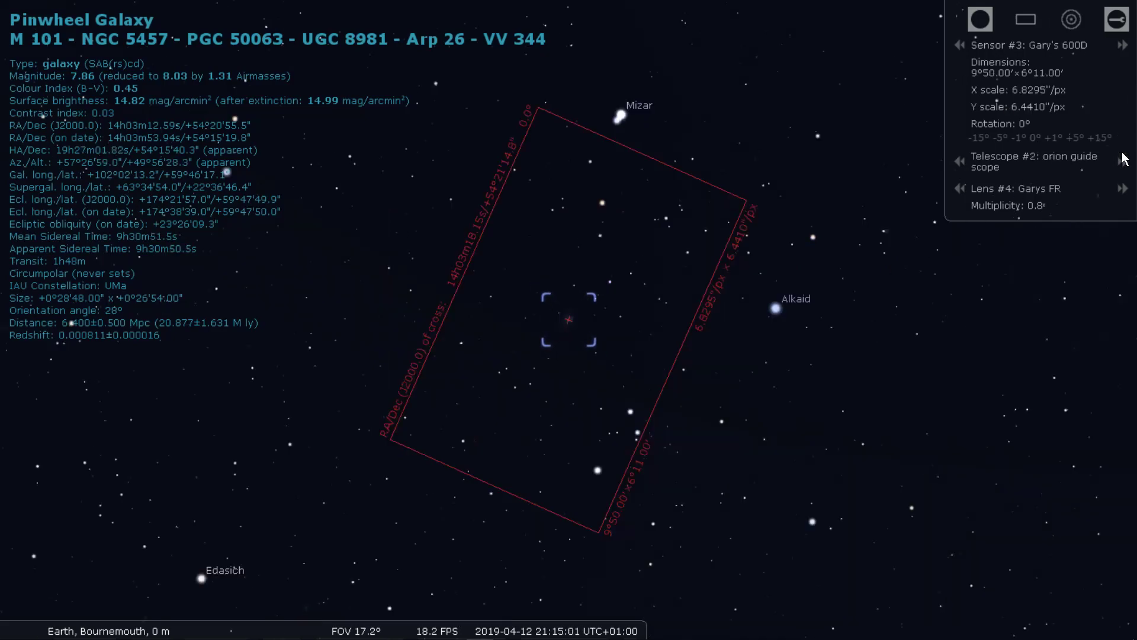
pyautogui.click(958, 161)
pyautogui.click(962, 161)
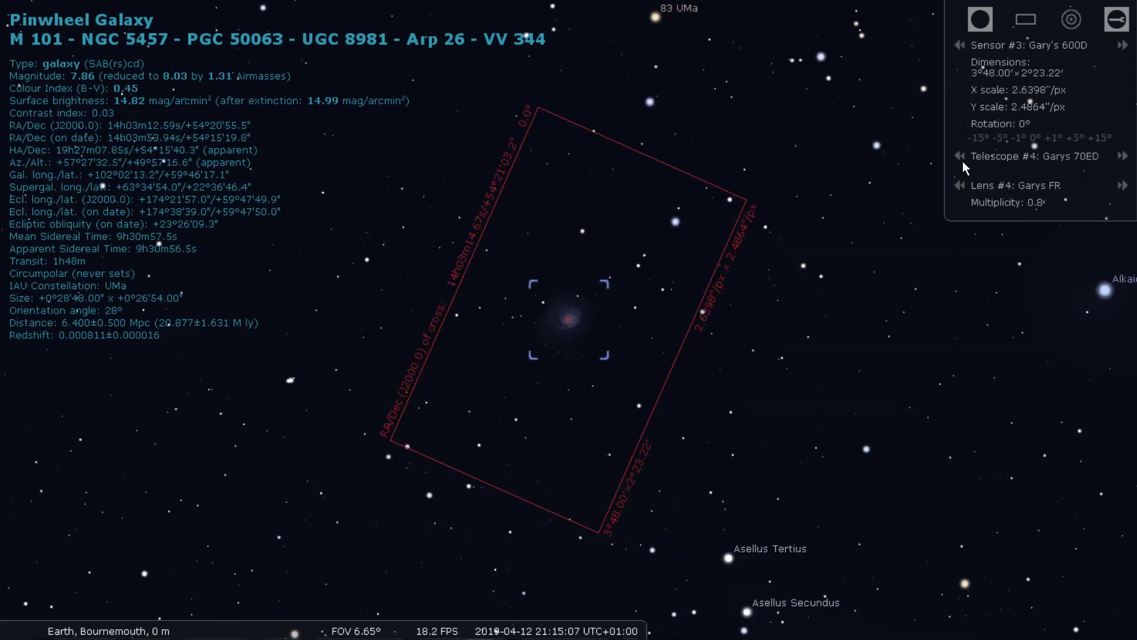
pyautogui.click(1122, 156)
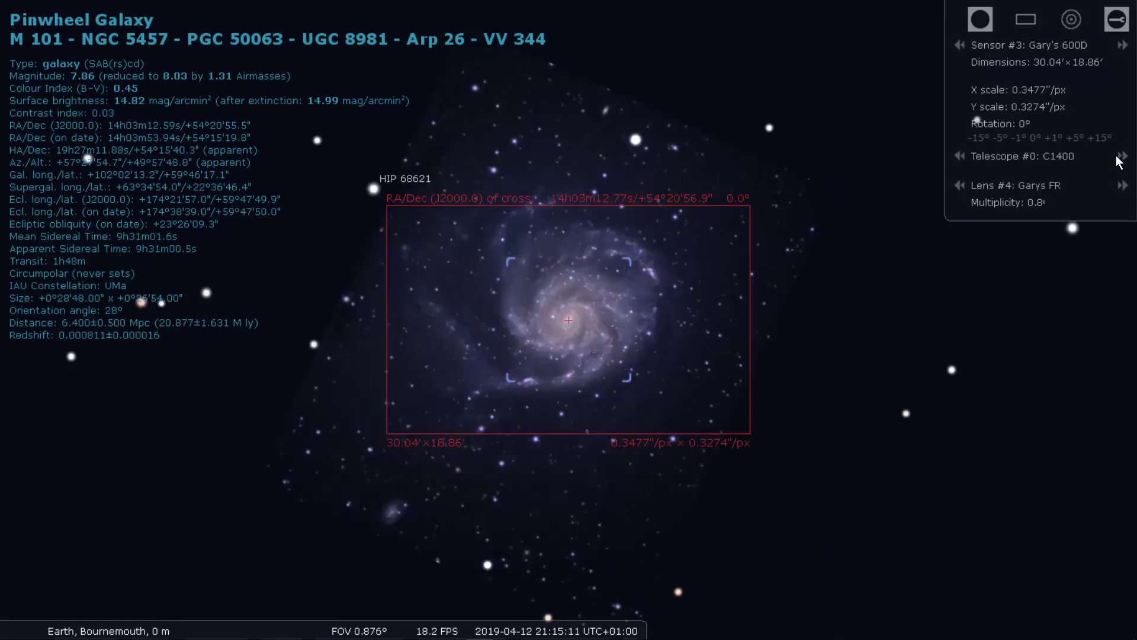
pyautogui.click(1122, 157)
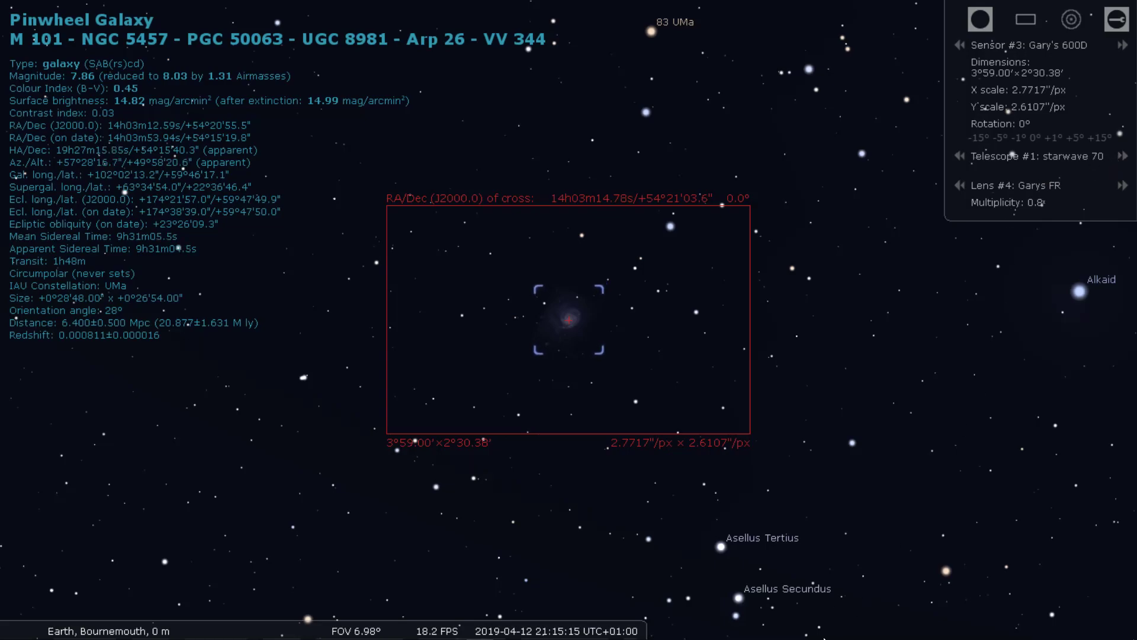
# - Compare the starwave 70 and 70ED telescope settings, turn off horizontal and vertical flip for the 70ED, and close the configuration
pyautogui.click(1109, 17)
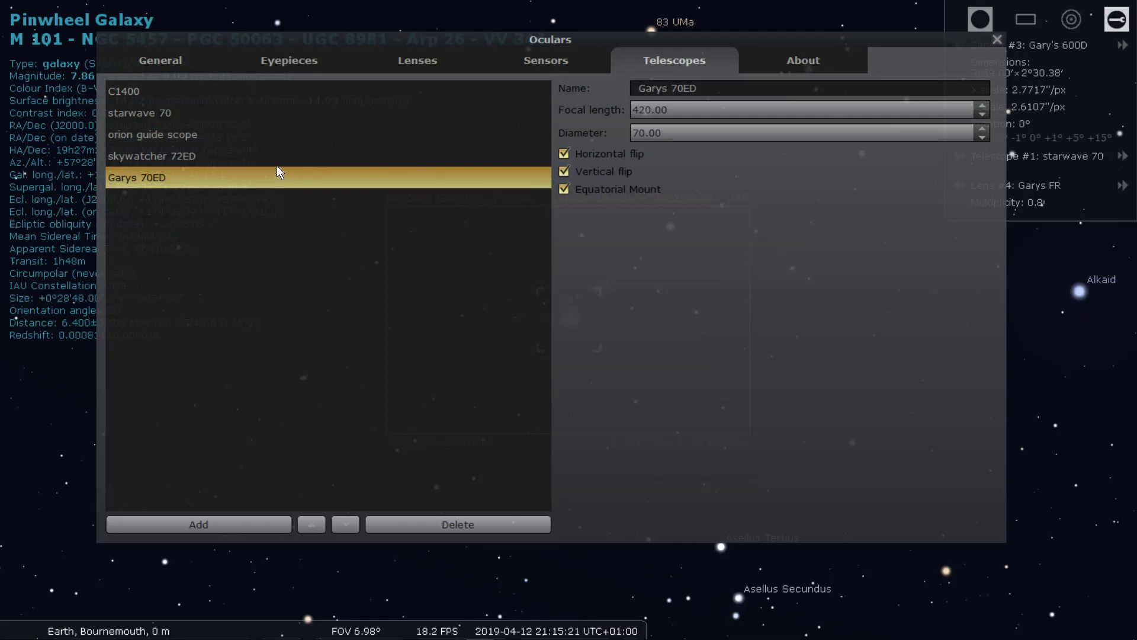
pyautogui.click(318, 114)
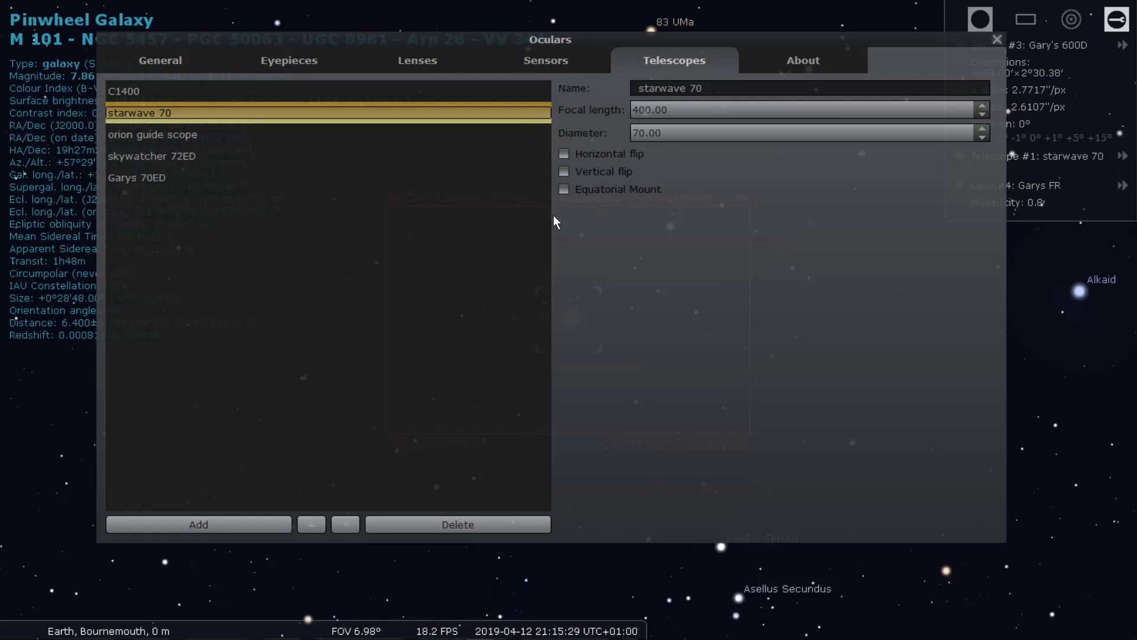
pyautogui.click(142, 178)
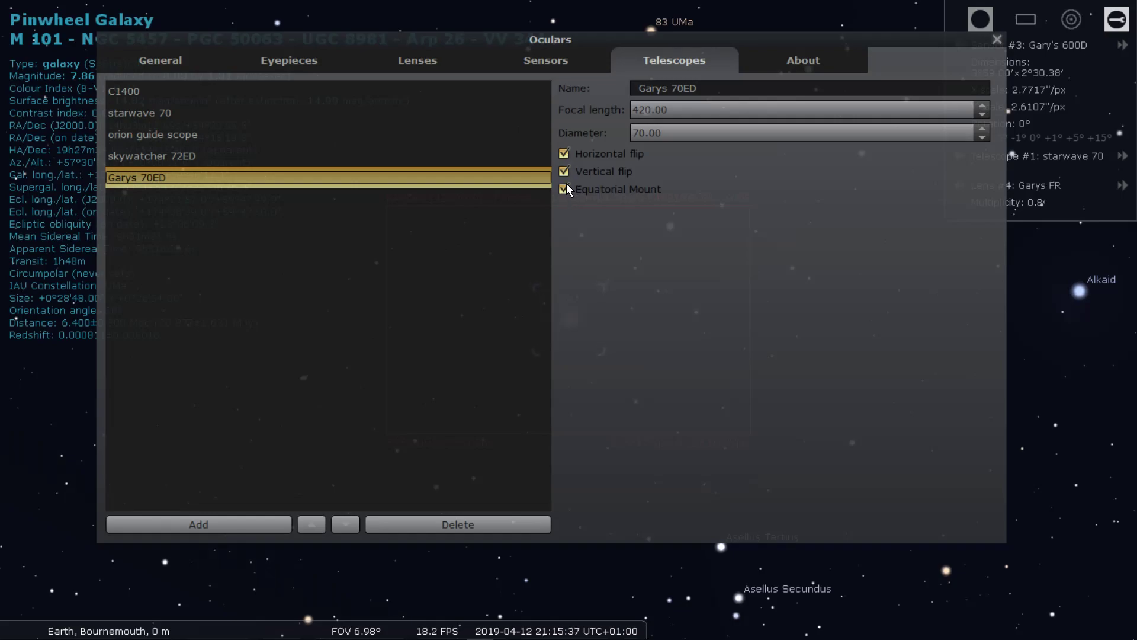
pyautogui.click(565, 155)
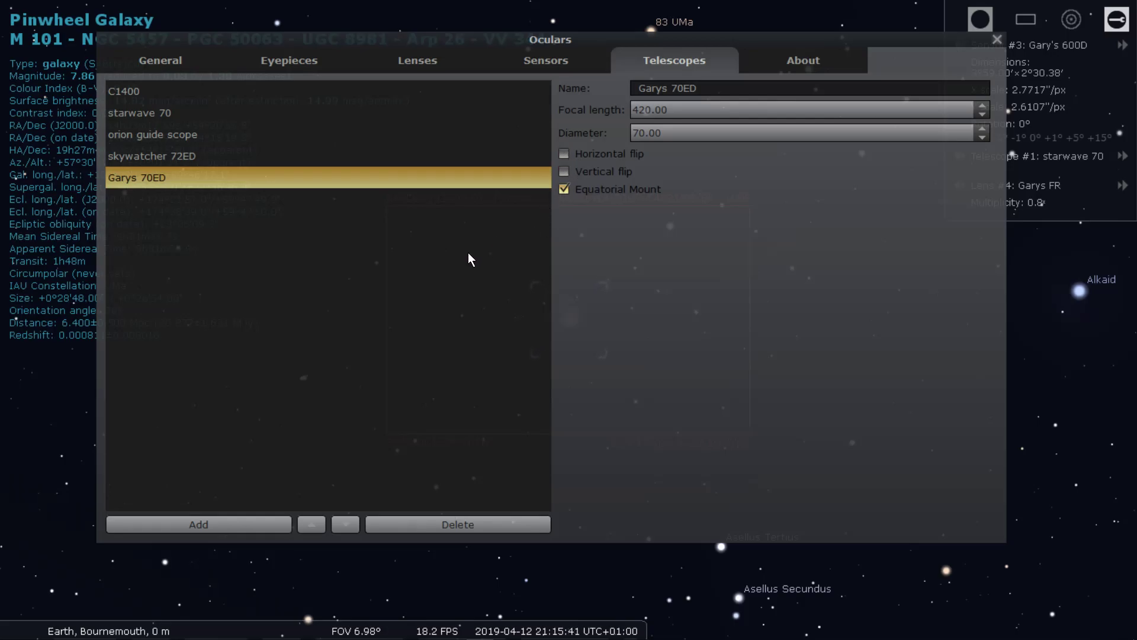
pyautogui.click(996, 40)
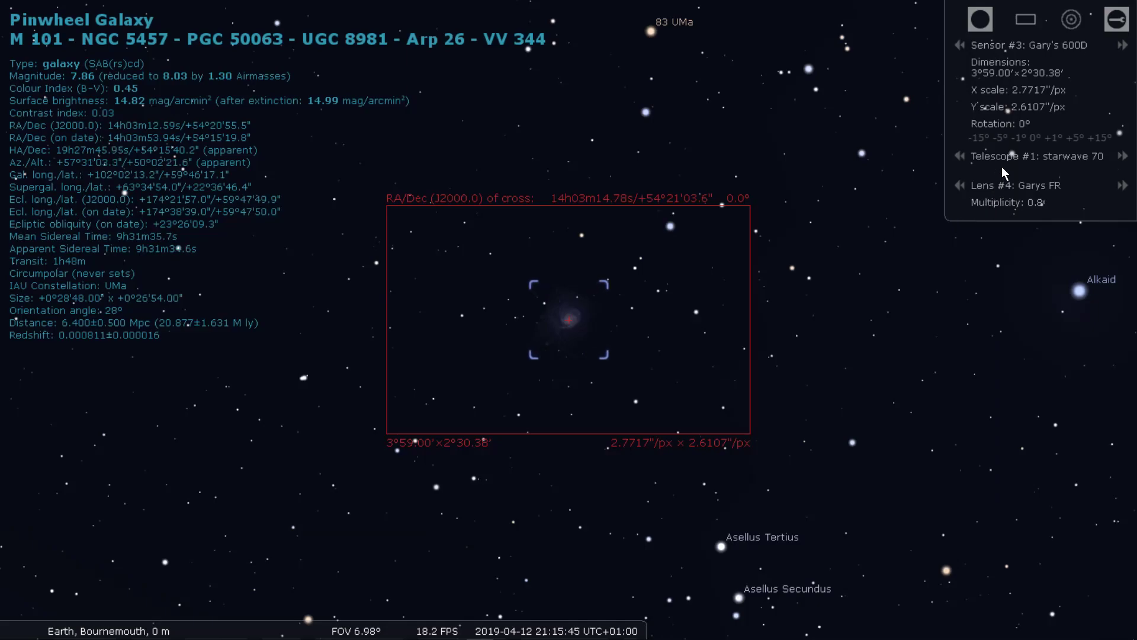
# - Cycle through all the telescopes over M101 and settle on the 70ED
pyautogui.click(960, 155)
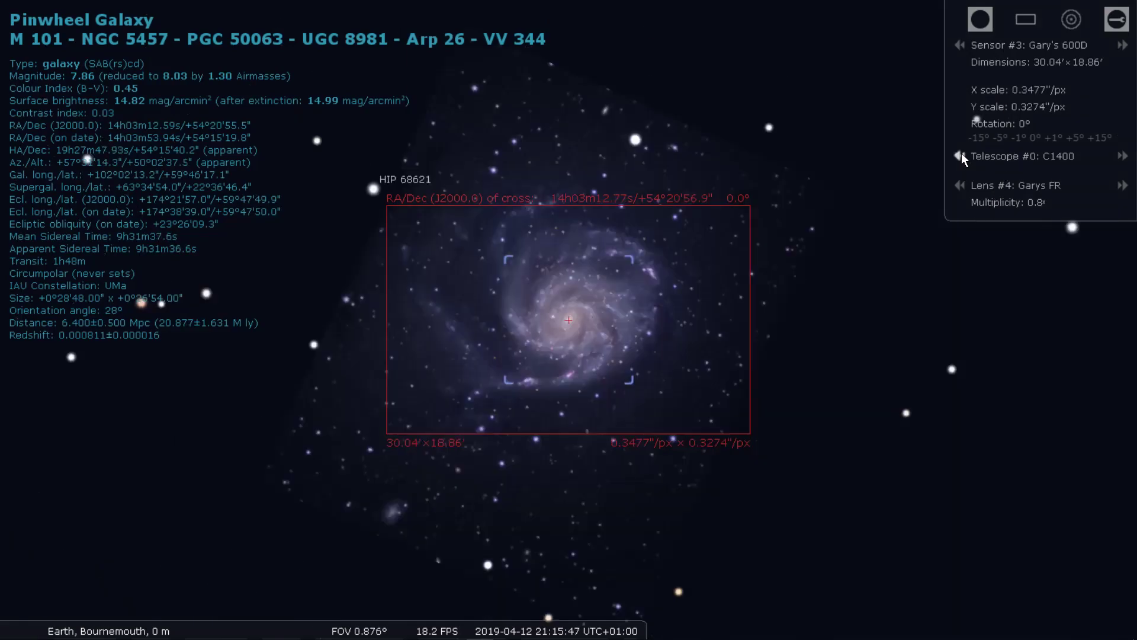
pyautogui.click(961, 153)
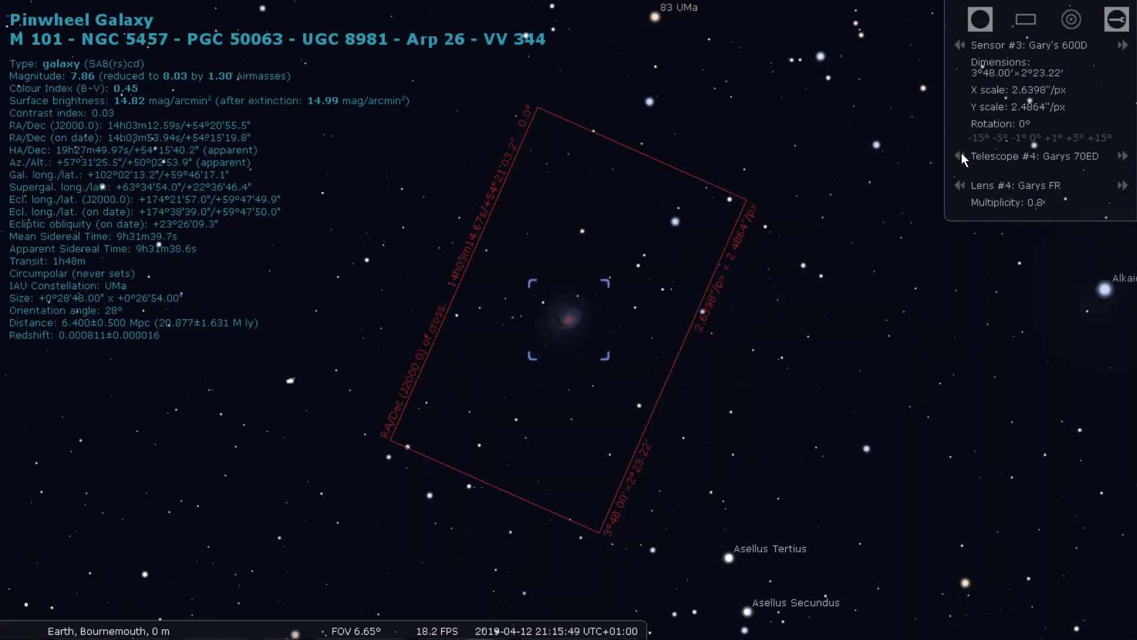
pyautogui.click(961, 156)
pyautogui.click(961, 153)
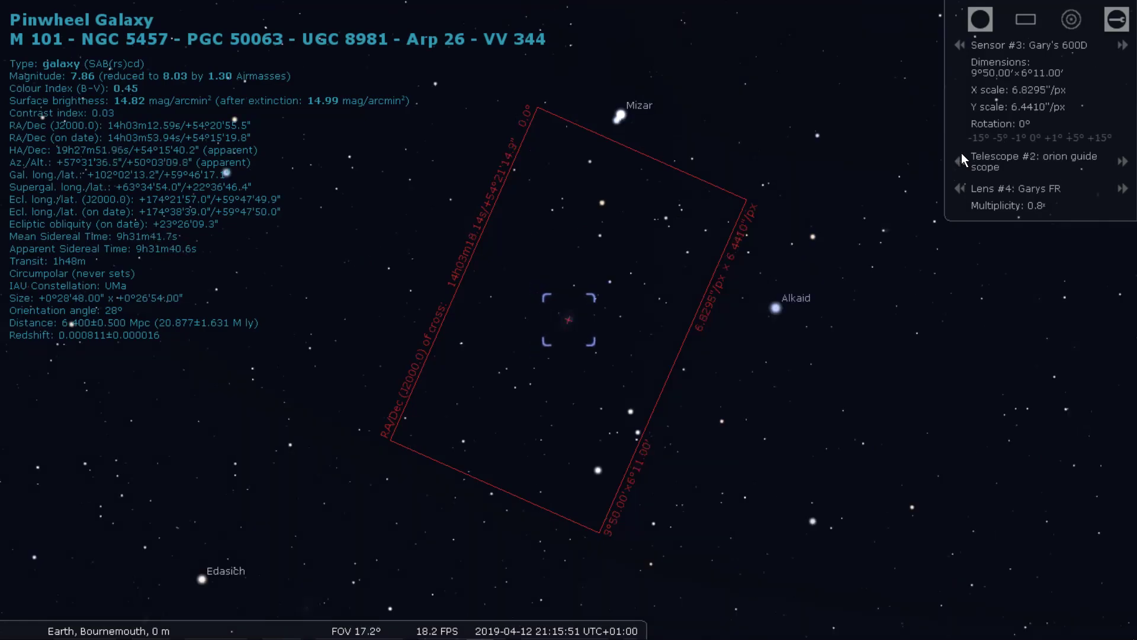
pyautogui.click(962, 153)
pyautogui.click(962, 153)
pyautogui.click(961, 153)
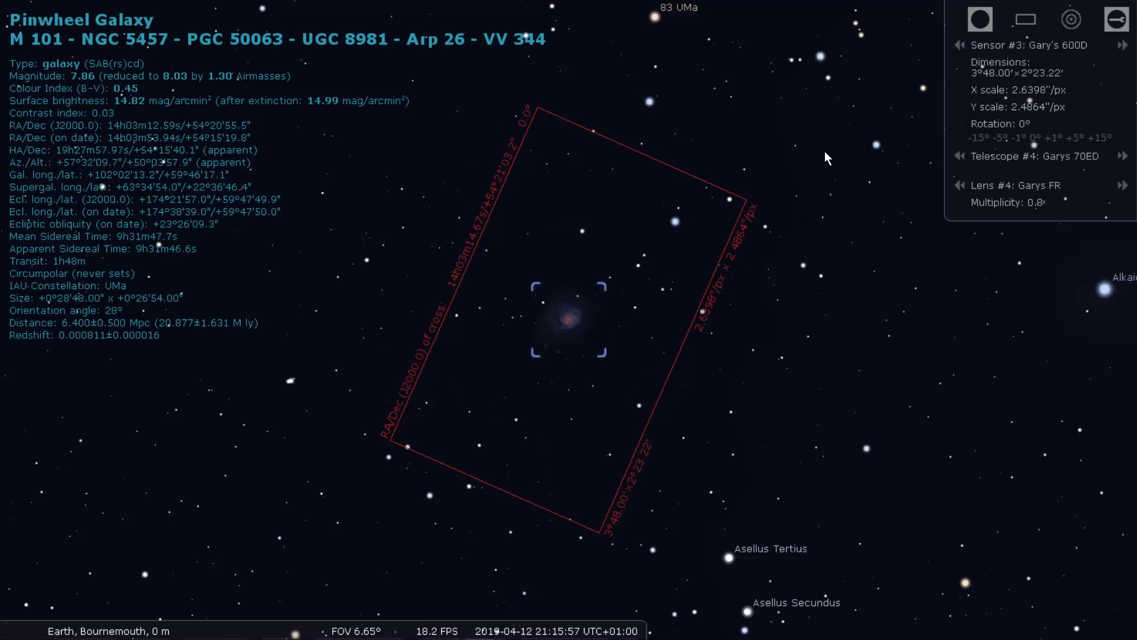
# - Enable Equatorial Mount for the starwave 70 telescope and close the Oculars configuration
pyautogui.click(1117, 19)
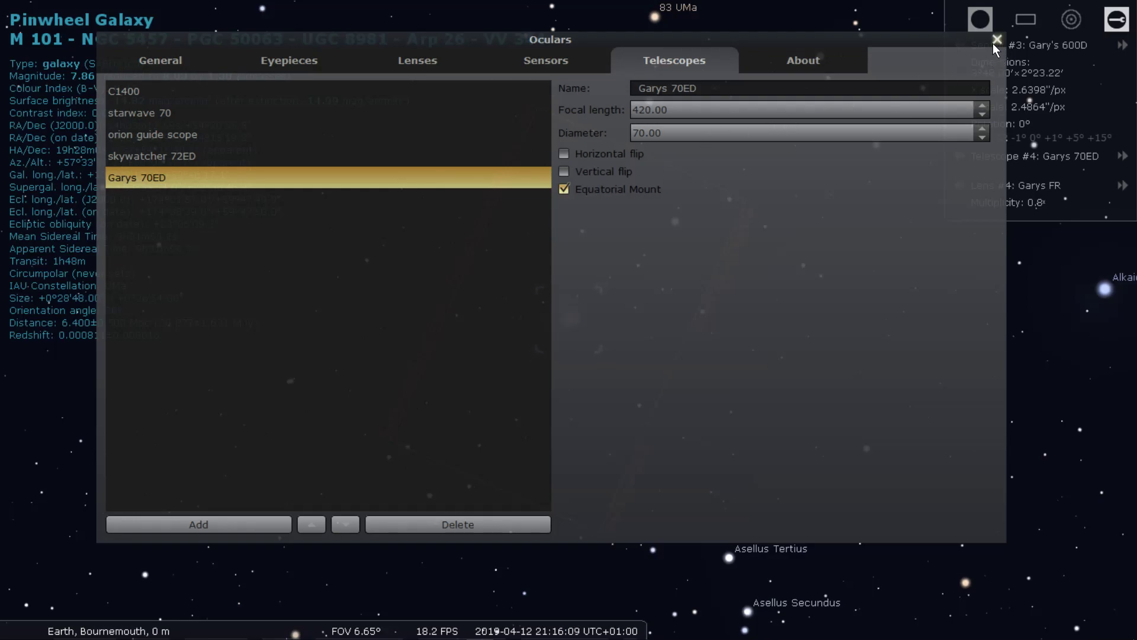
pyautogui.click(158, 114)
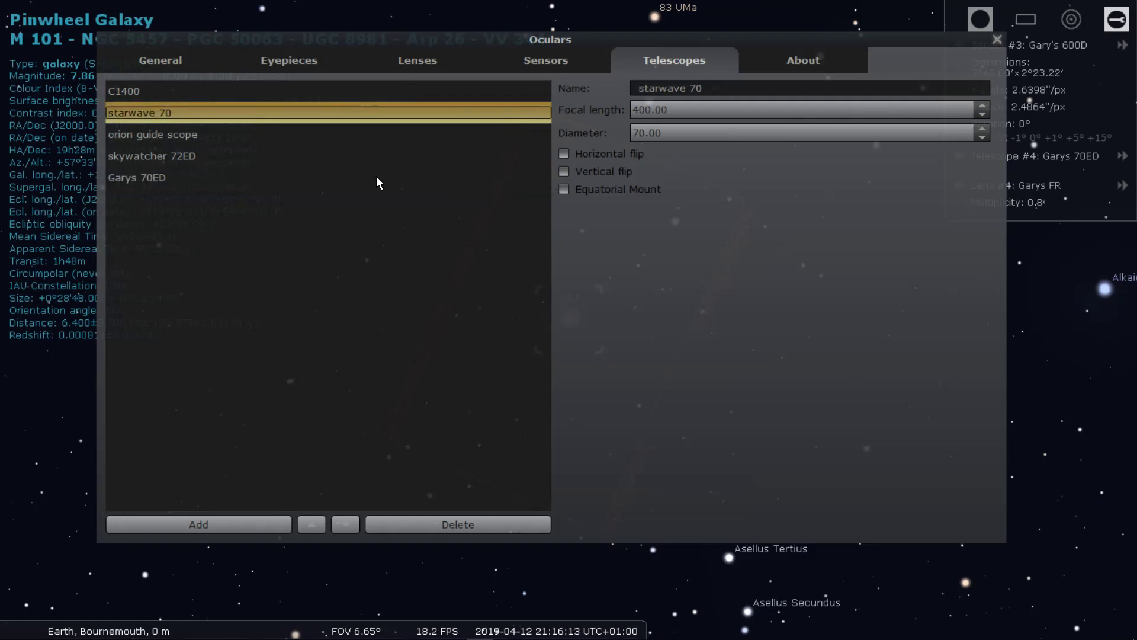
pyautogui.click(565, 190)
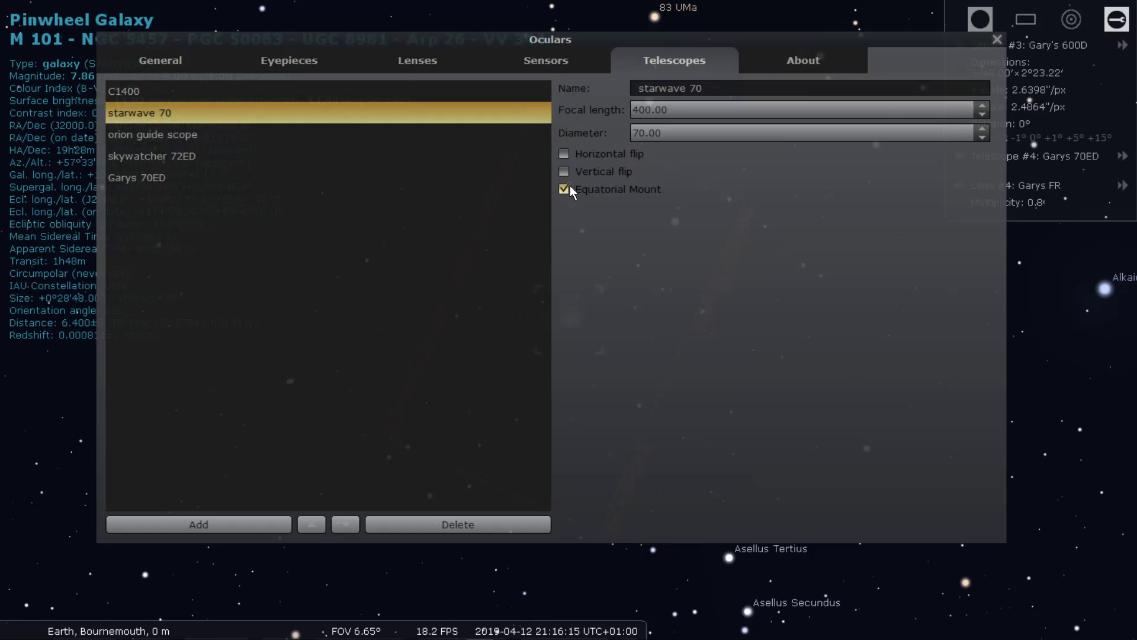
pyautogui.click(996, 39)
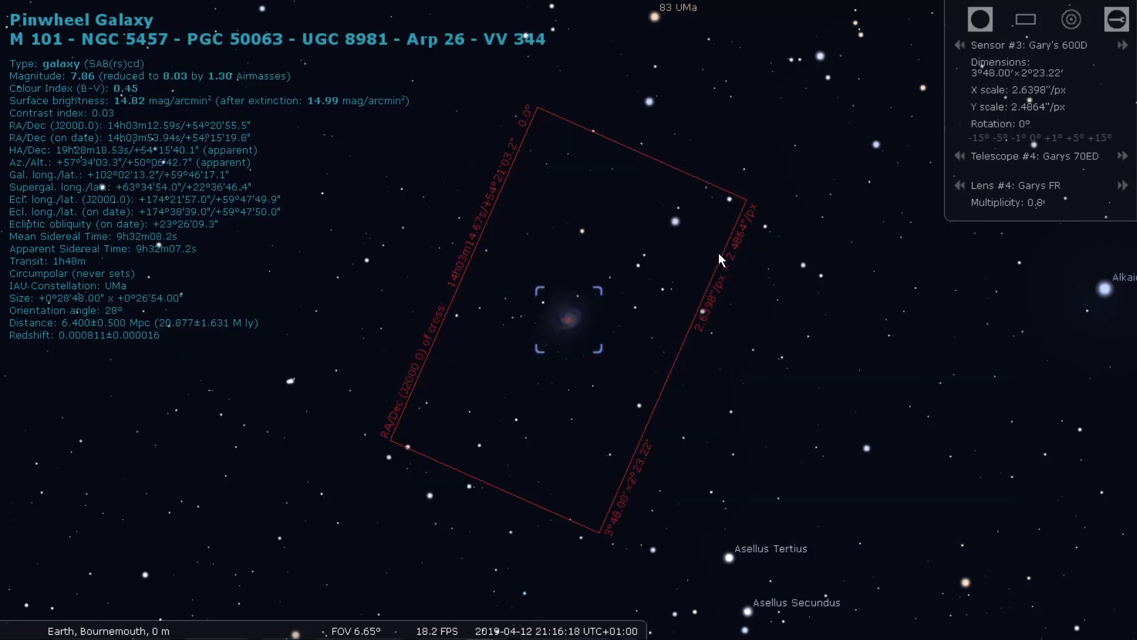
# - Check the M101 sensor frame with each telescope once more, returning to the 70ED
pyautogui.click(960, 158)
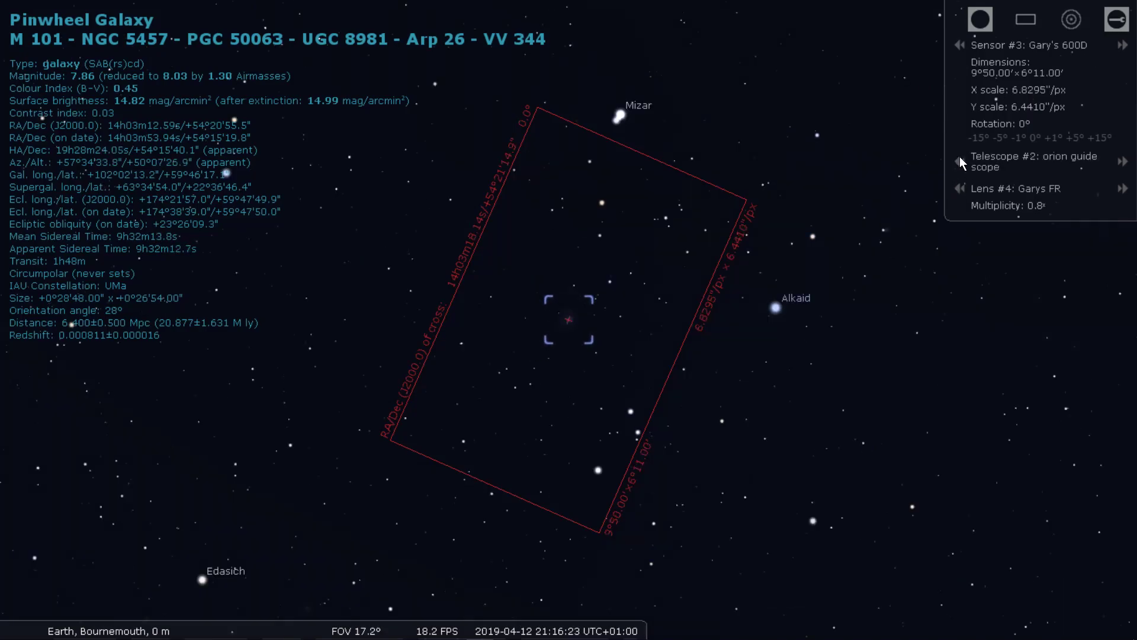
pyautogui.click(960, 156)
pyautogui.click(960, 156)
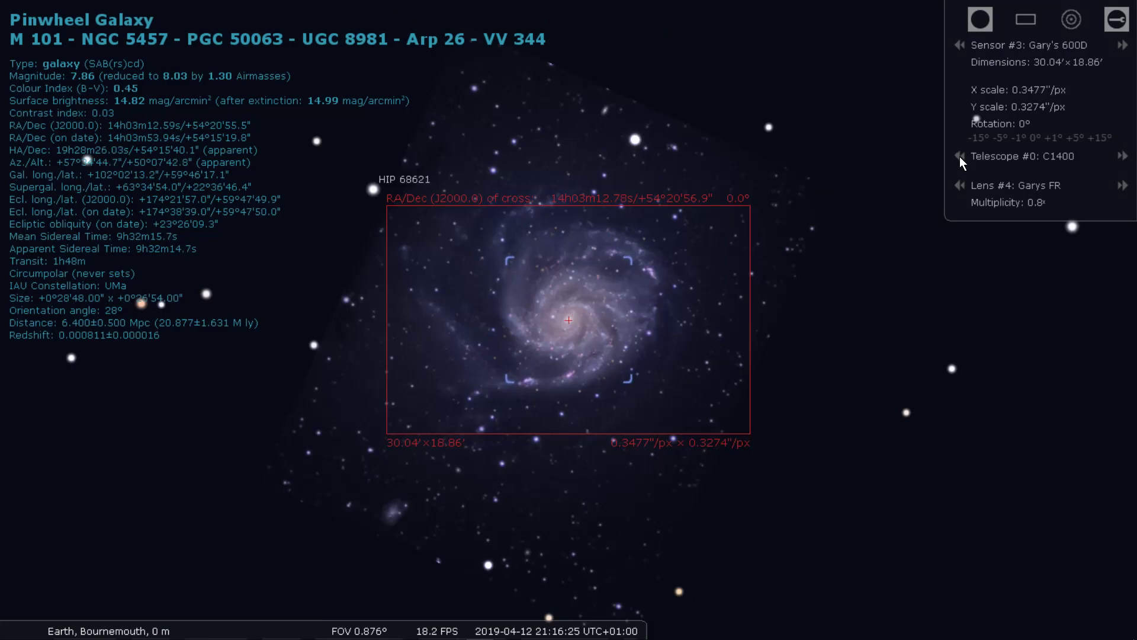
pyautogui.click(960, 156)
# - Review the 70ED telescope's flip and mount options in the Oculars configuration and close it
pyautogui.click(1114, 26)
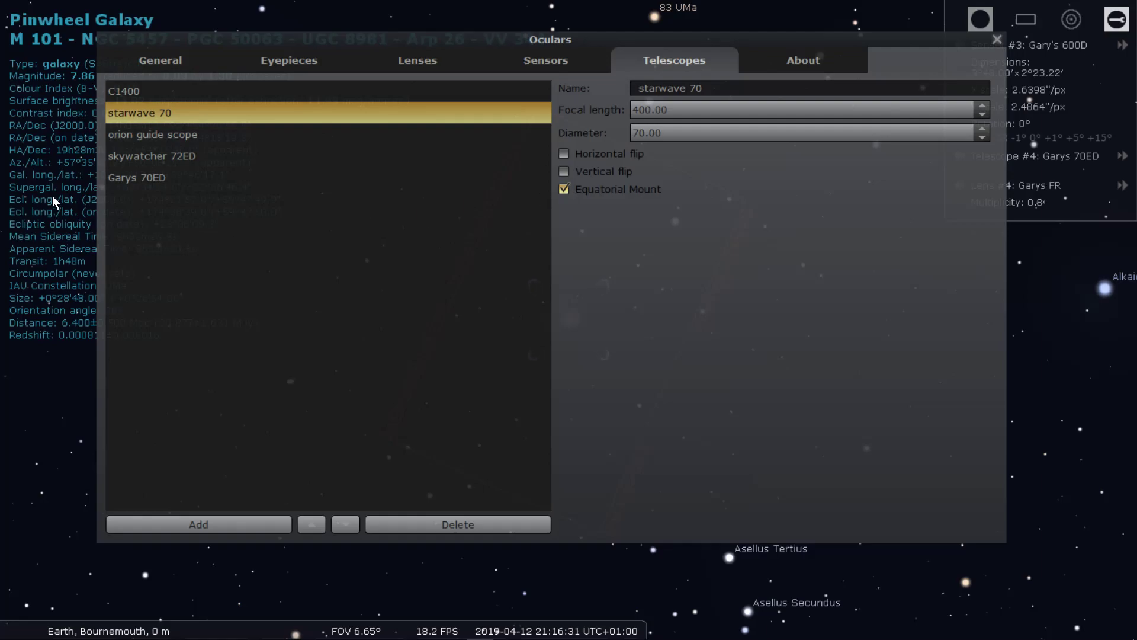
pyautogui.click(138, 179)
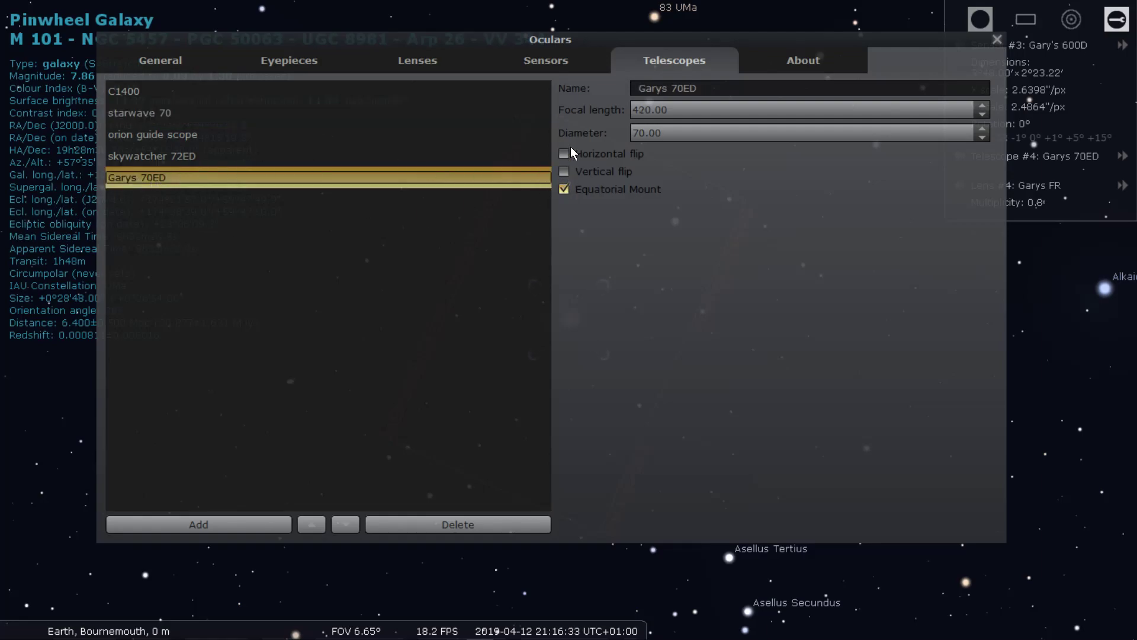
pyautogui.click(997, 39)
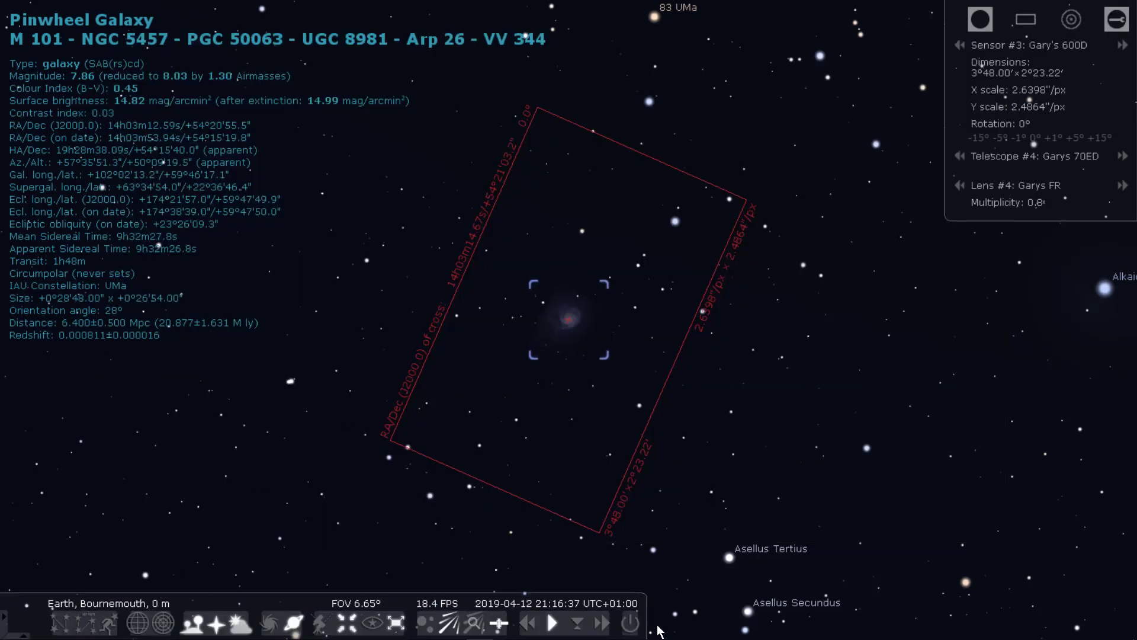
# - Fast-forward time to about 05:02 on 2019-04-13 while watching the sensor frame around M101, and restore normal time speed
pyautogui.click(601, 623)
pyautogui.click(601, 623)
pyautogui.click(601, 623)
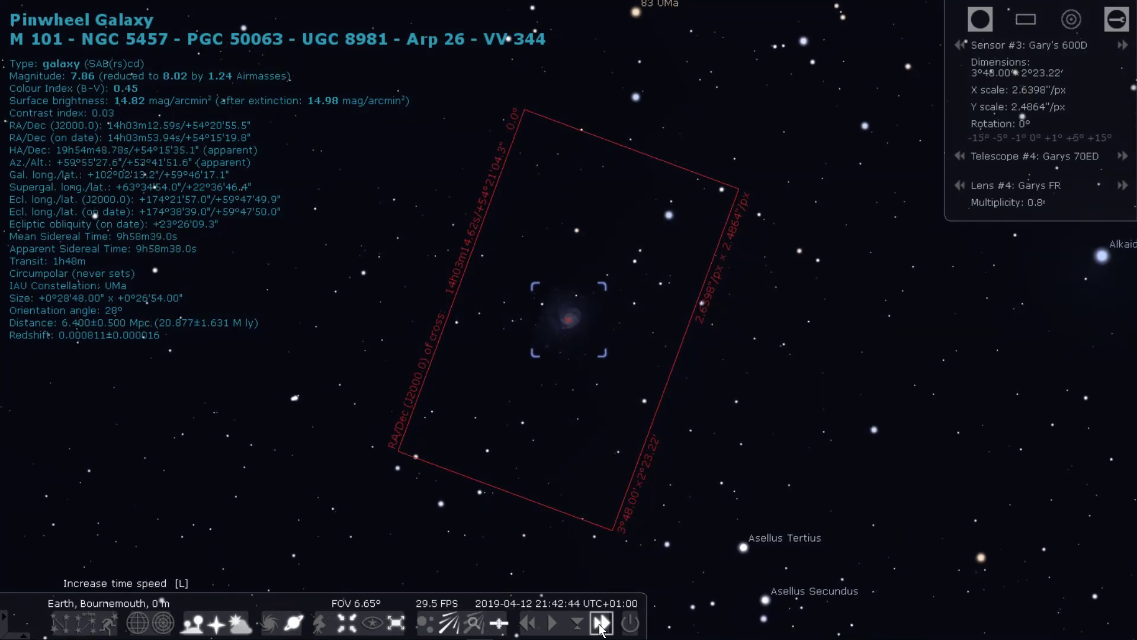
pyautogui.scroll(-3, 624, 545)
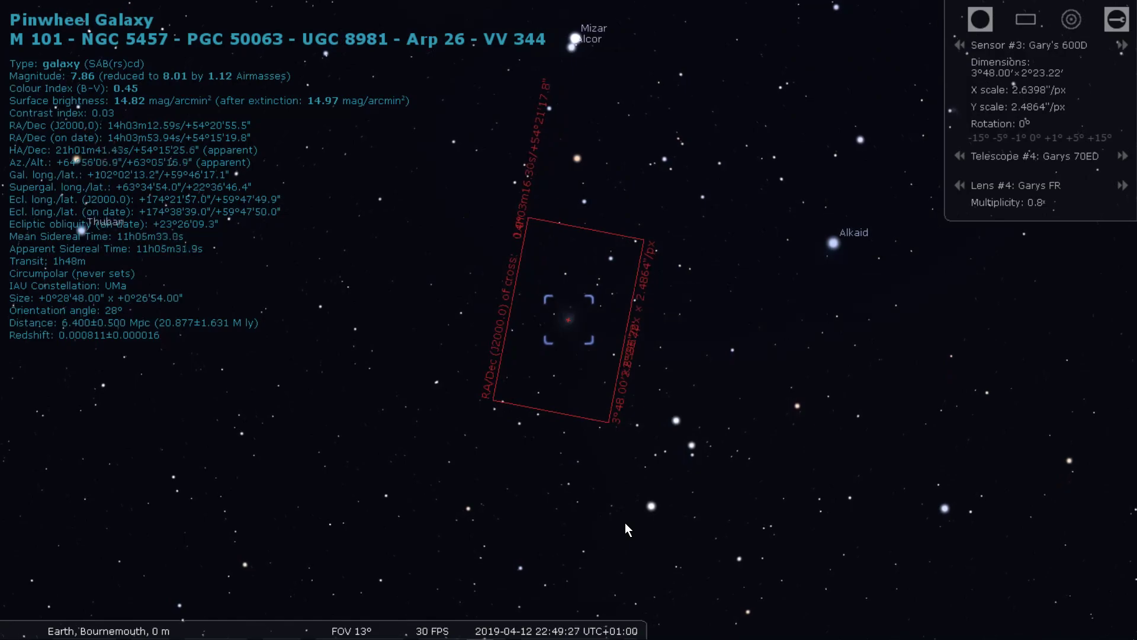
pyautogui.moveTo(584, 629)
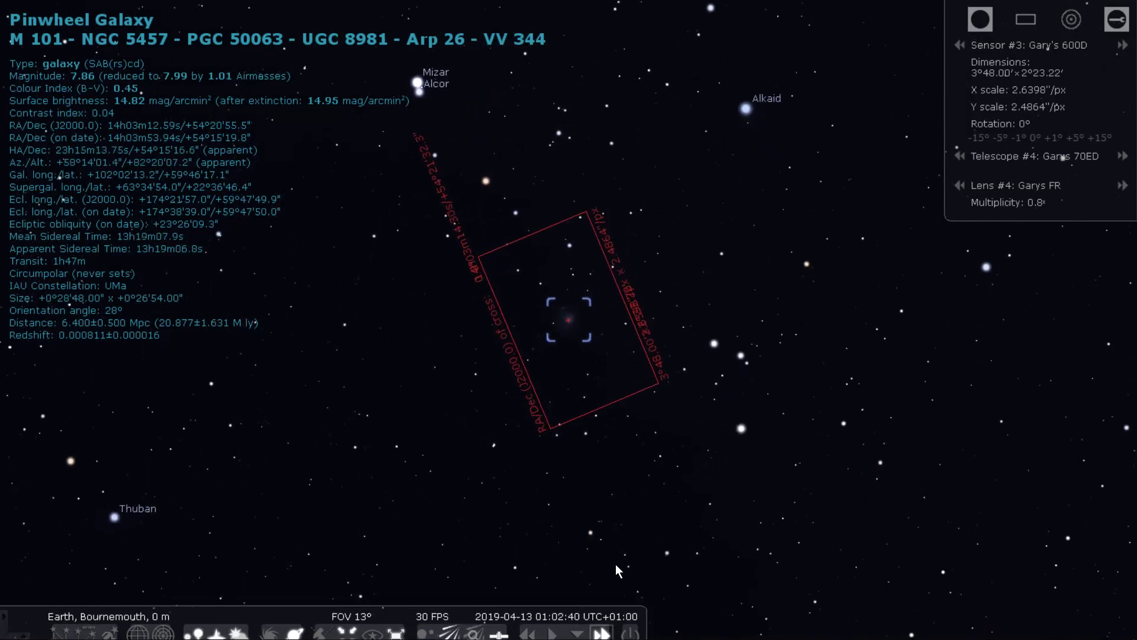
pyautogui.scroll(-3, 616, 564)
pyautogui.scroll(-2, 616, 567)
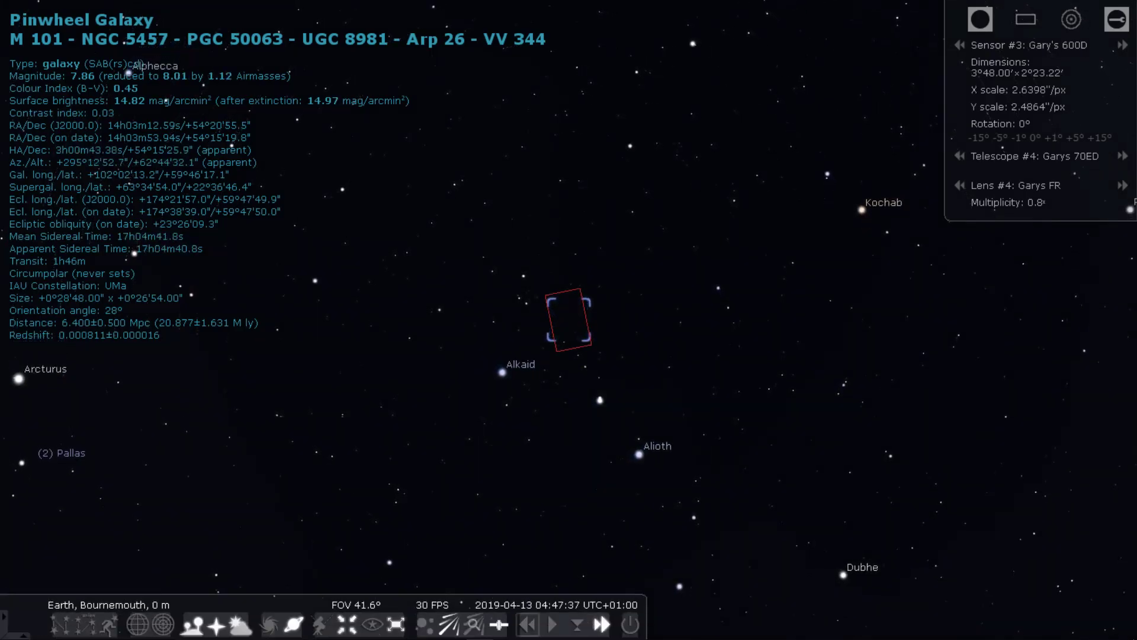
pyautogui.click(553, 624)
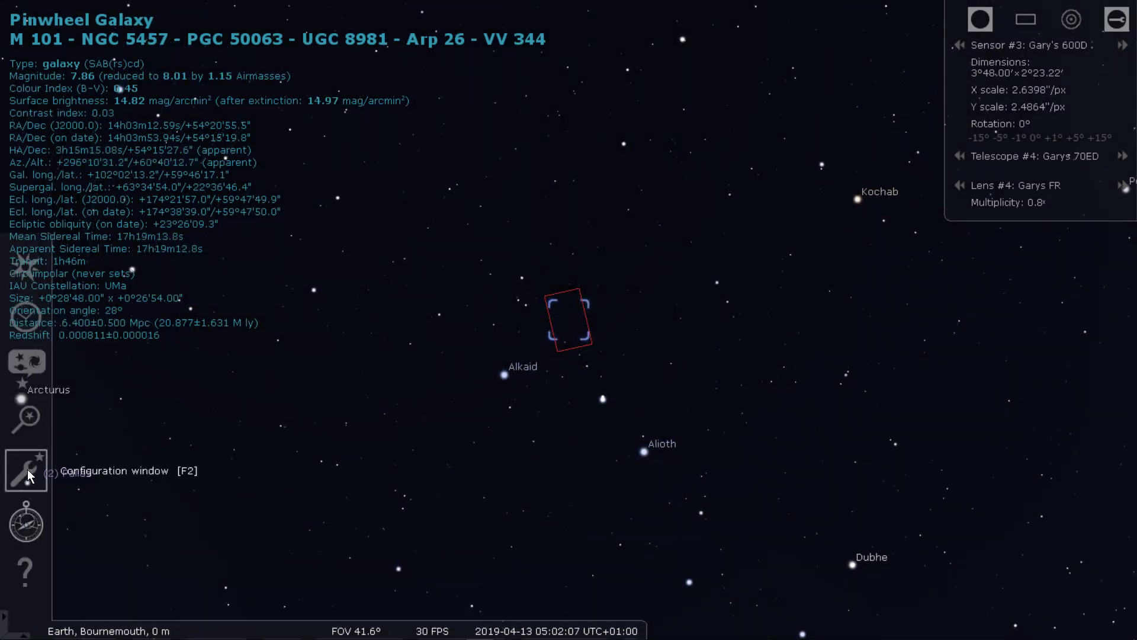
# - Search for the object m87, centre the sky view on it and zoom in to a 13° field of view
pyautogui.click(26, 419)
pyautogui.write('m87')
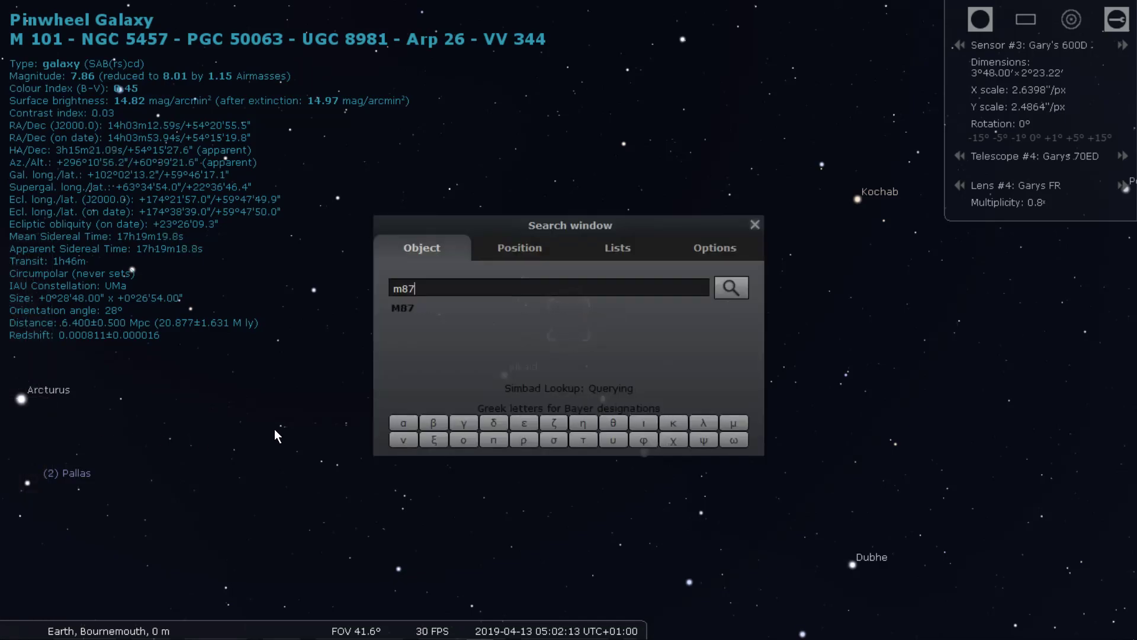
pyautogui.press('Return')
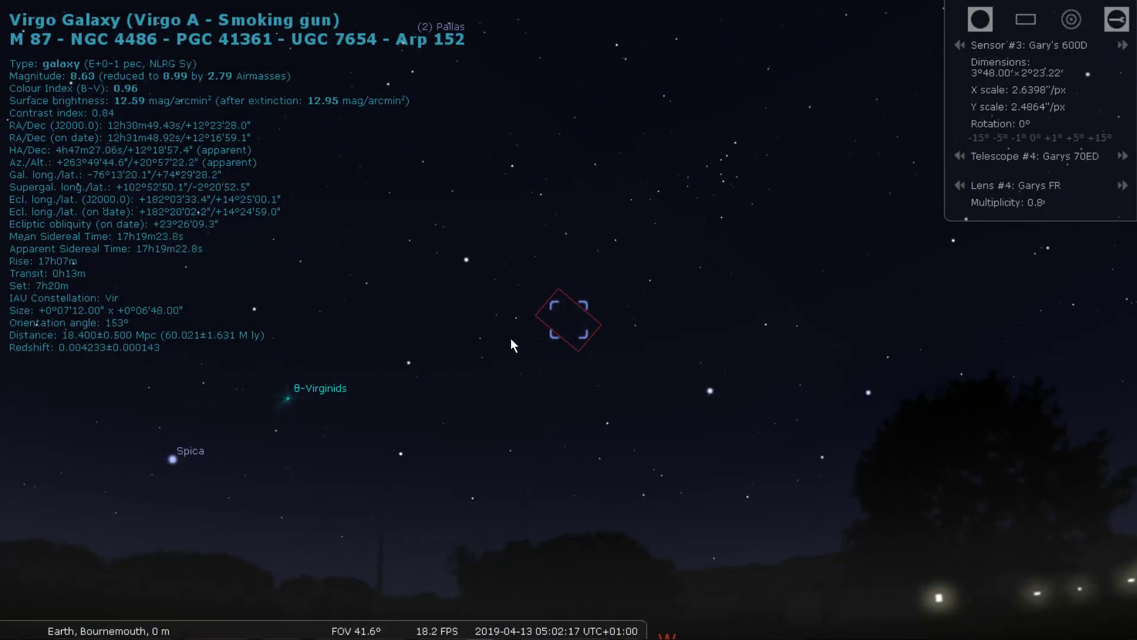
pyautogui.scroll(4, 583, 320)
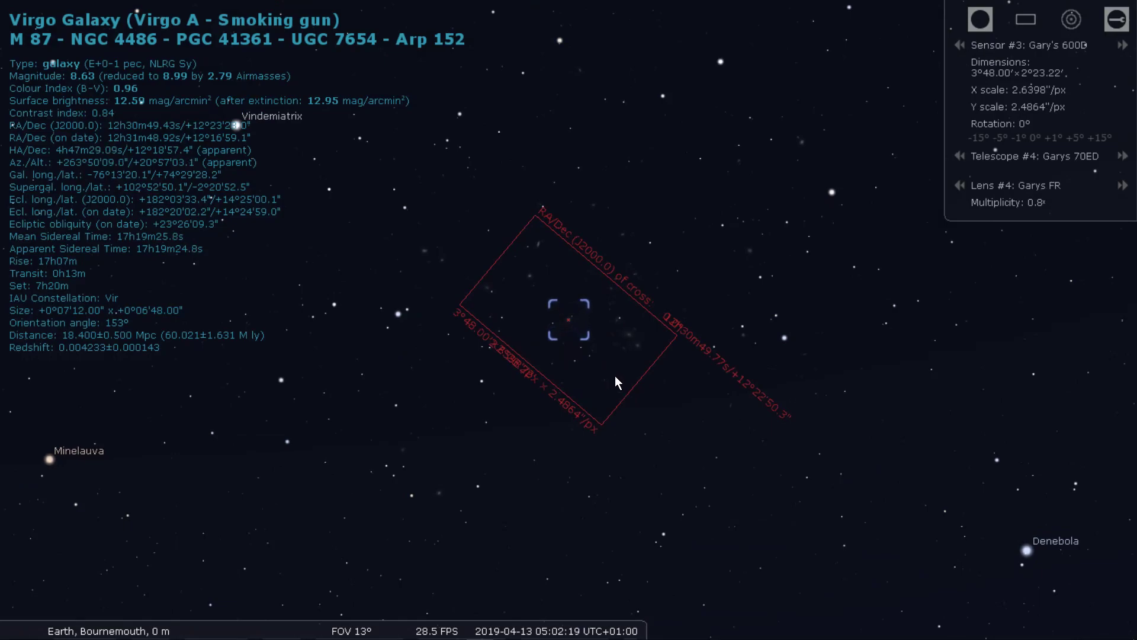
# - Fast-forward time to about 06:05 on 2019-04-13 while watching the sensor frame around M87, and restore normal time speed
pyautogui.scroll(1, 615, 376)
pyautogui.click(602, 623)
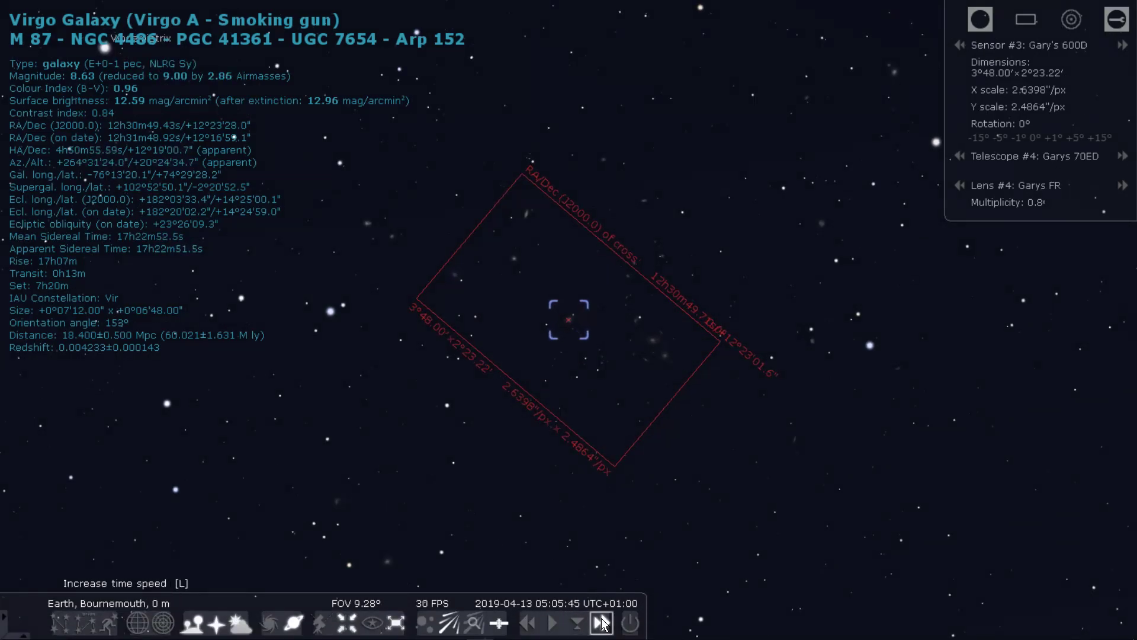
pyautogui.scroll(-5, 625, 481)
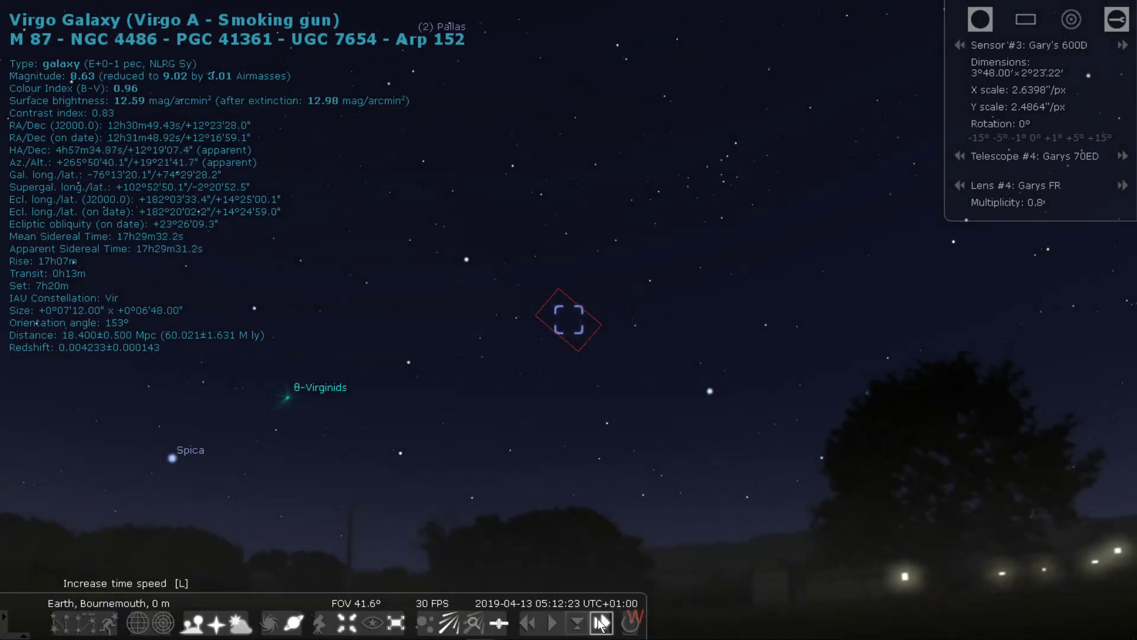
pyautogui.click(602, 623)
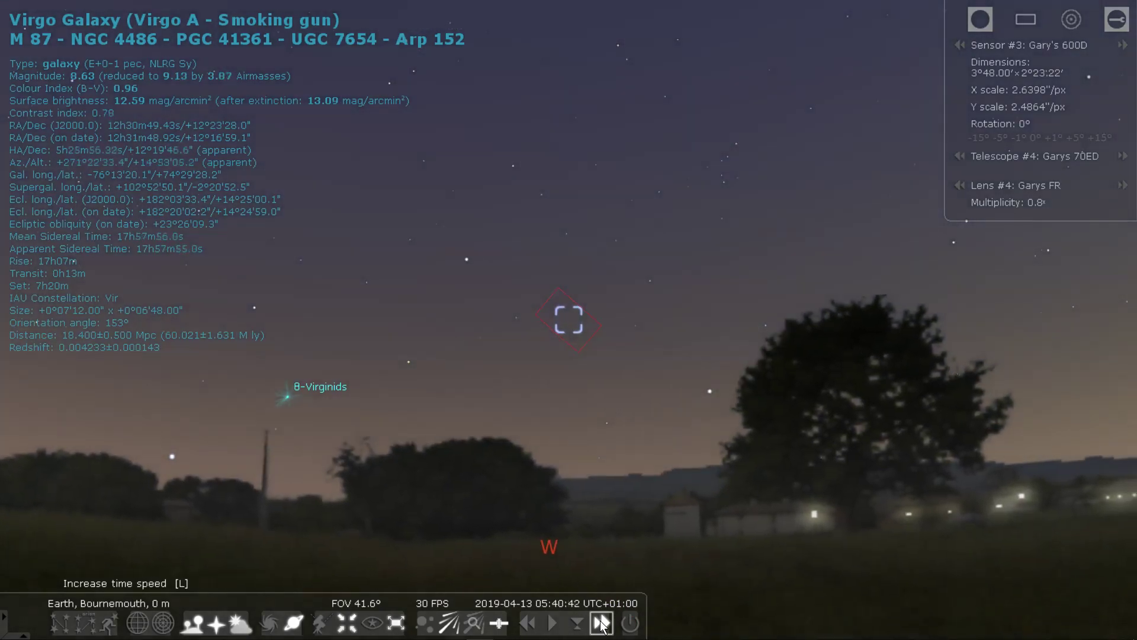
pyautogui.click(552, 623)
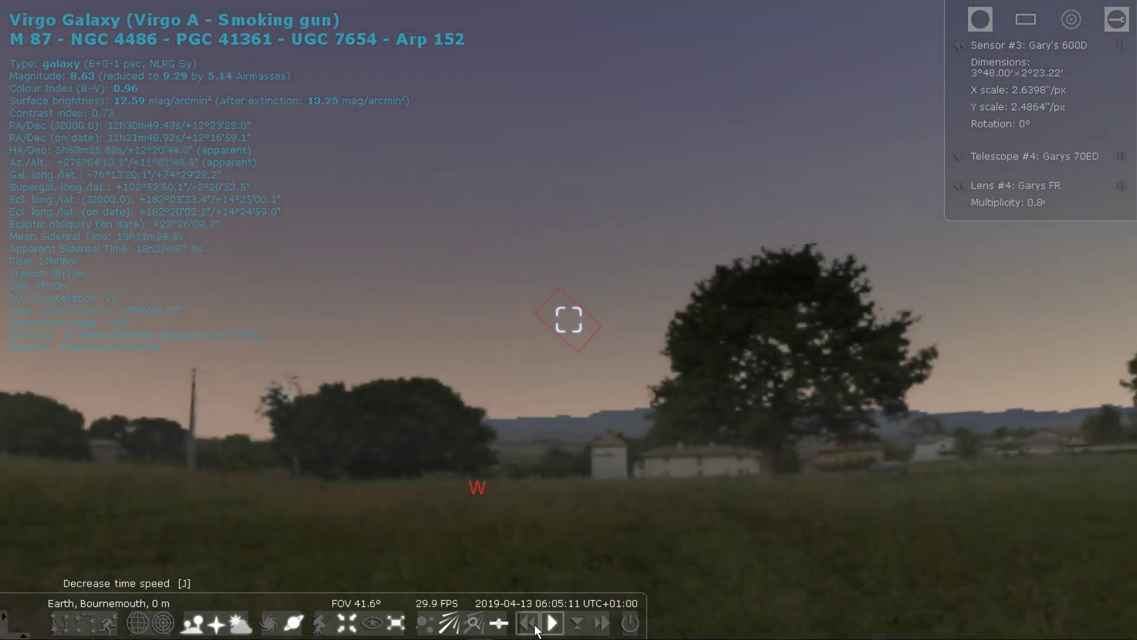
# - Rewind time to about 19:35 on 2019-04-12 while watching the M87 sensor frame, and quit the planetarium program
pyautogui.click(526, 622)
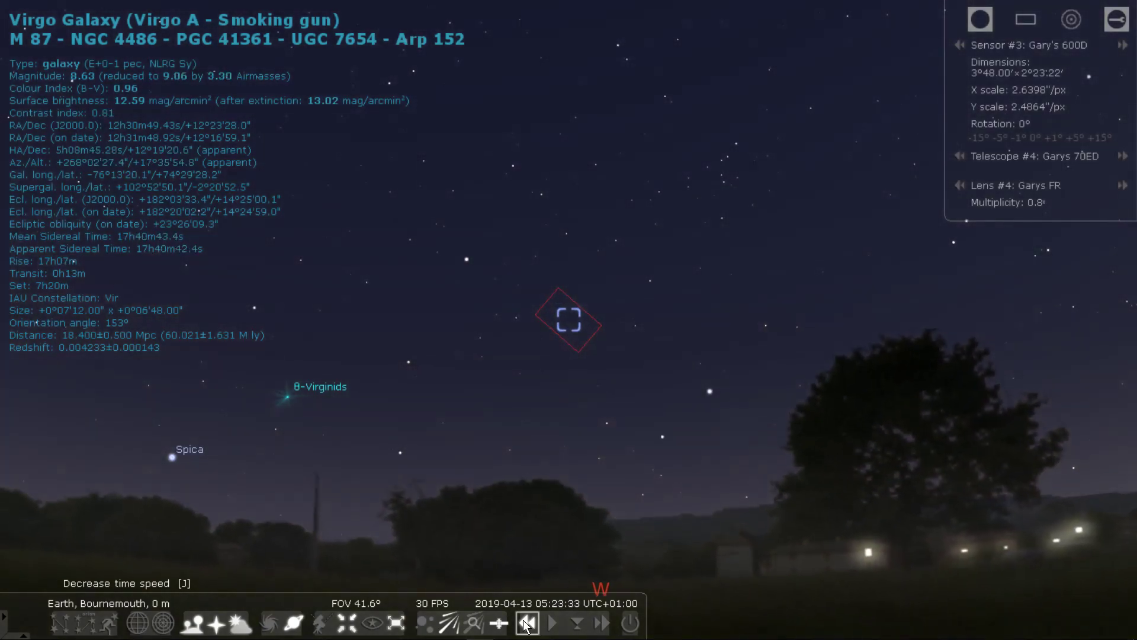
pyautogui.click(526, 623)
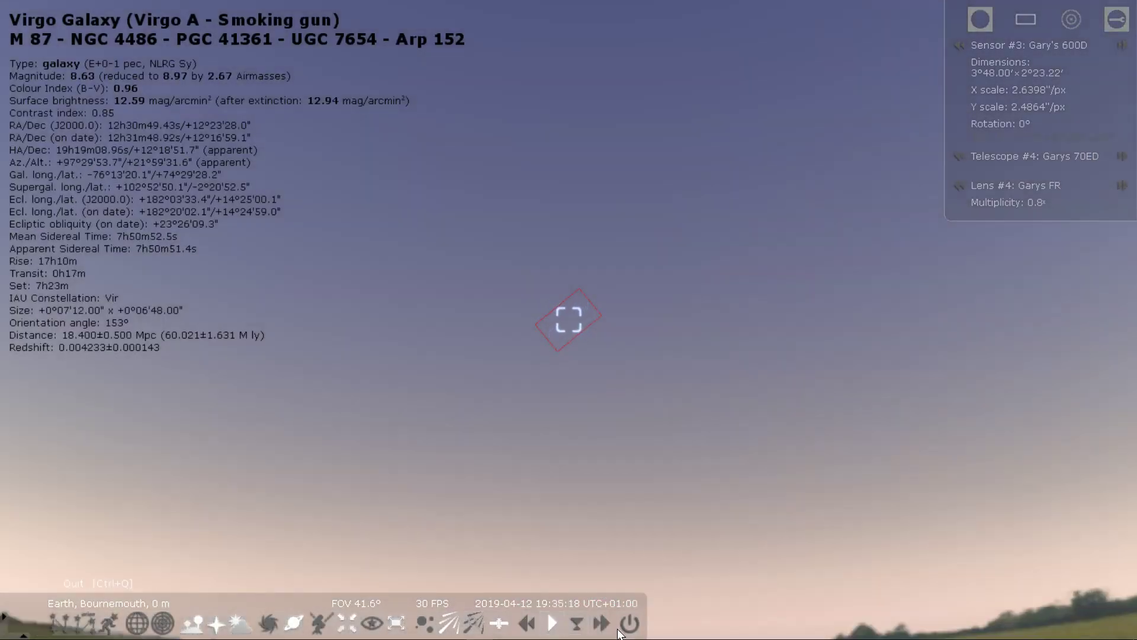
pyautogui.click(630, 622)
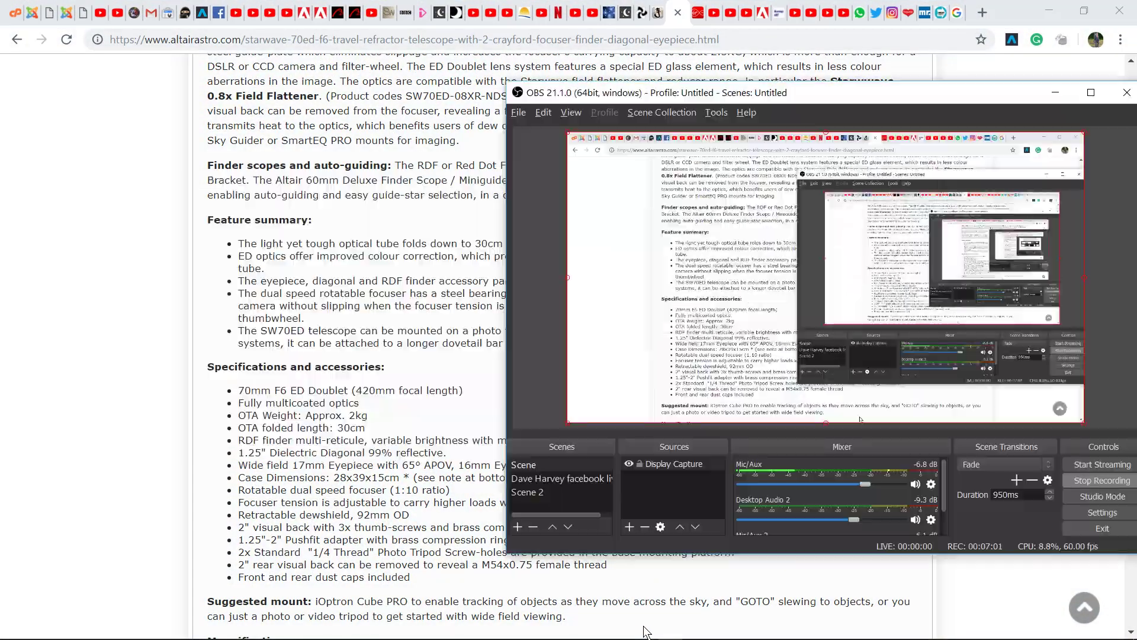